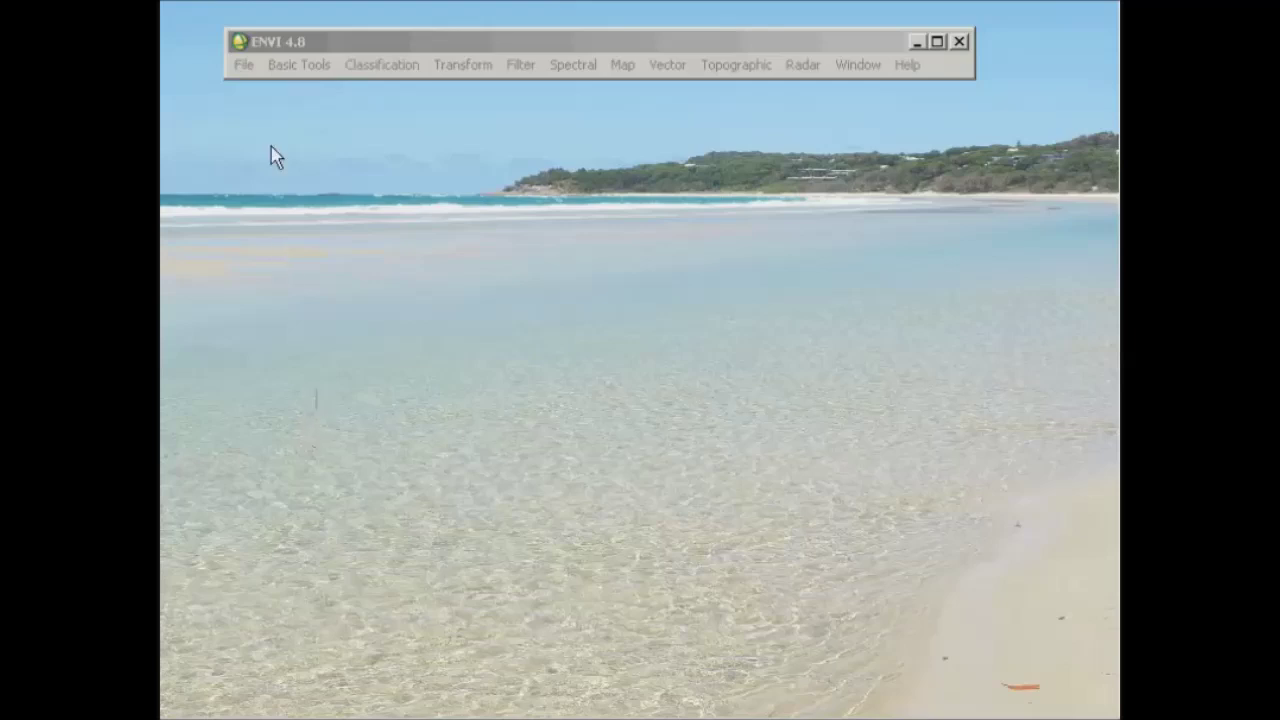
# - Open the File menu in the ENVI 4.8 main window
pyautogui.click(243, 66)
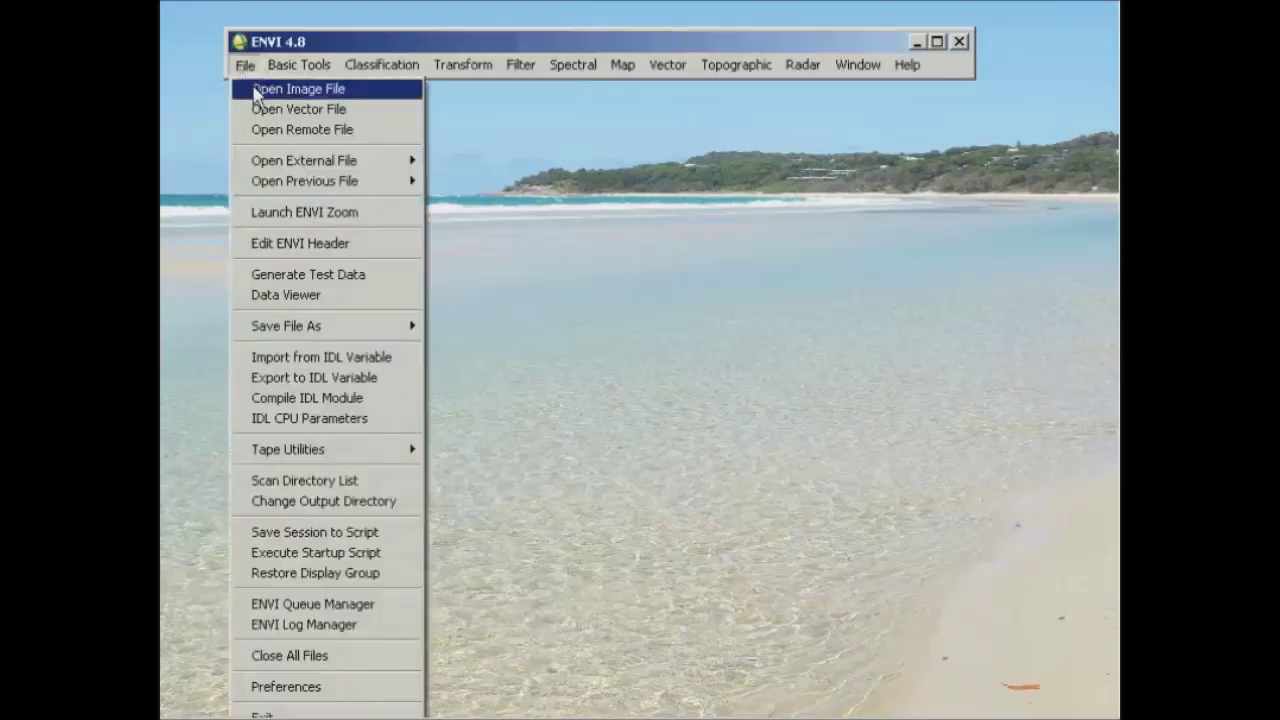
# - Open the TM_Darwin_171009_TOAreflec image and move the Available Bands List to the right
pyautogui.click(254, 89)
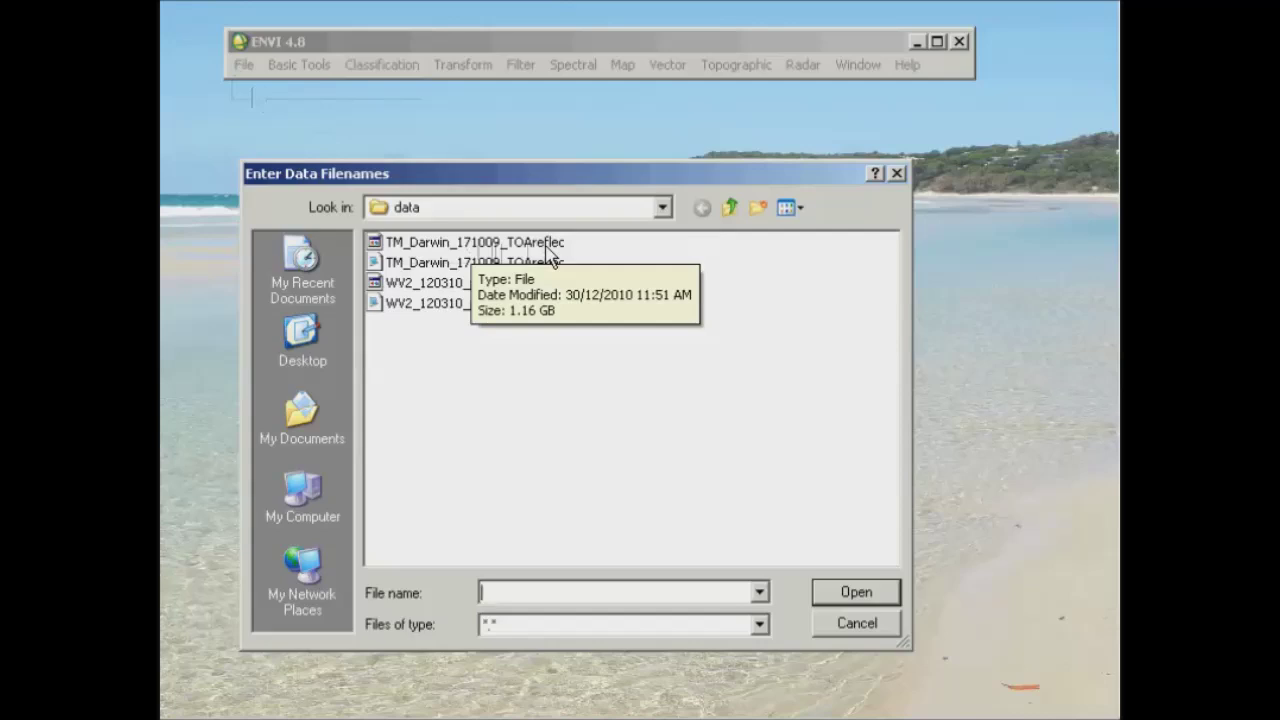
pyautogui.click(550, 246)
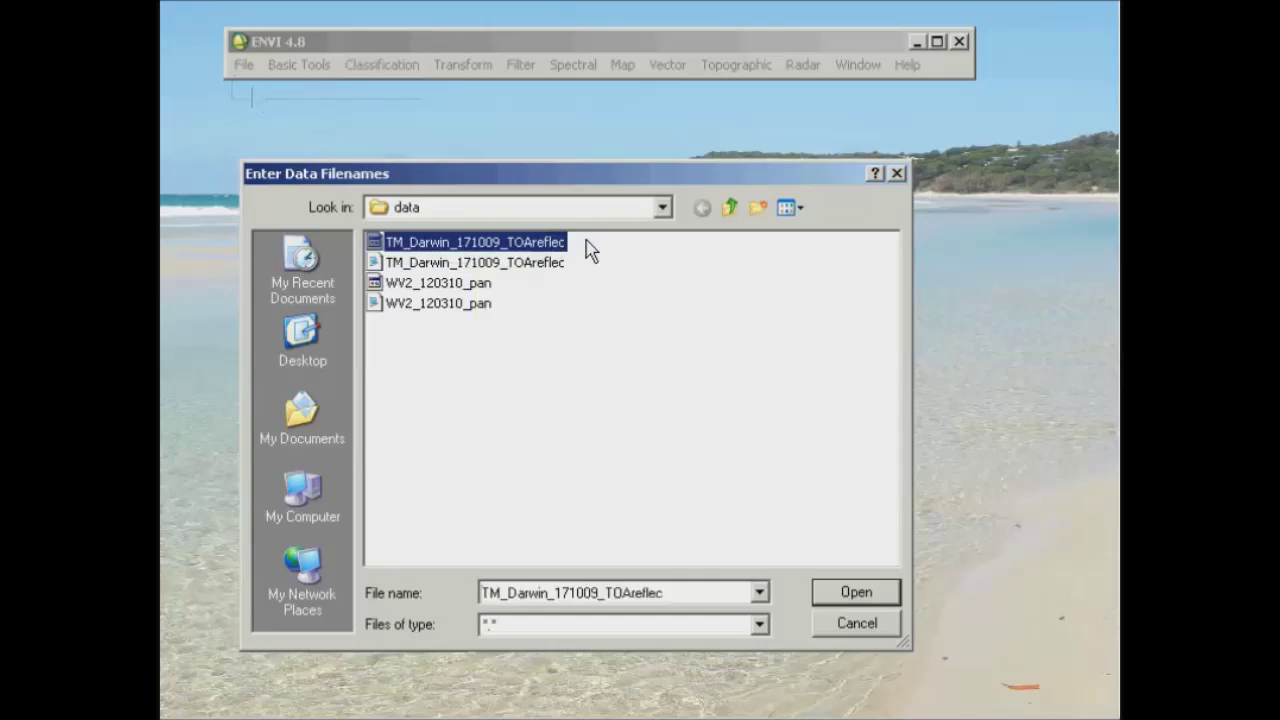
pyautogui.click(846, 594)
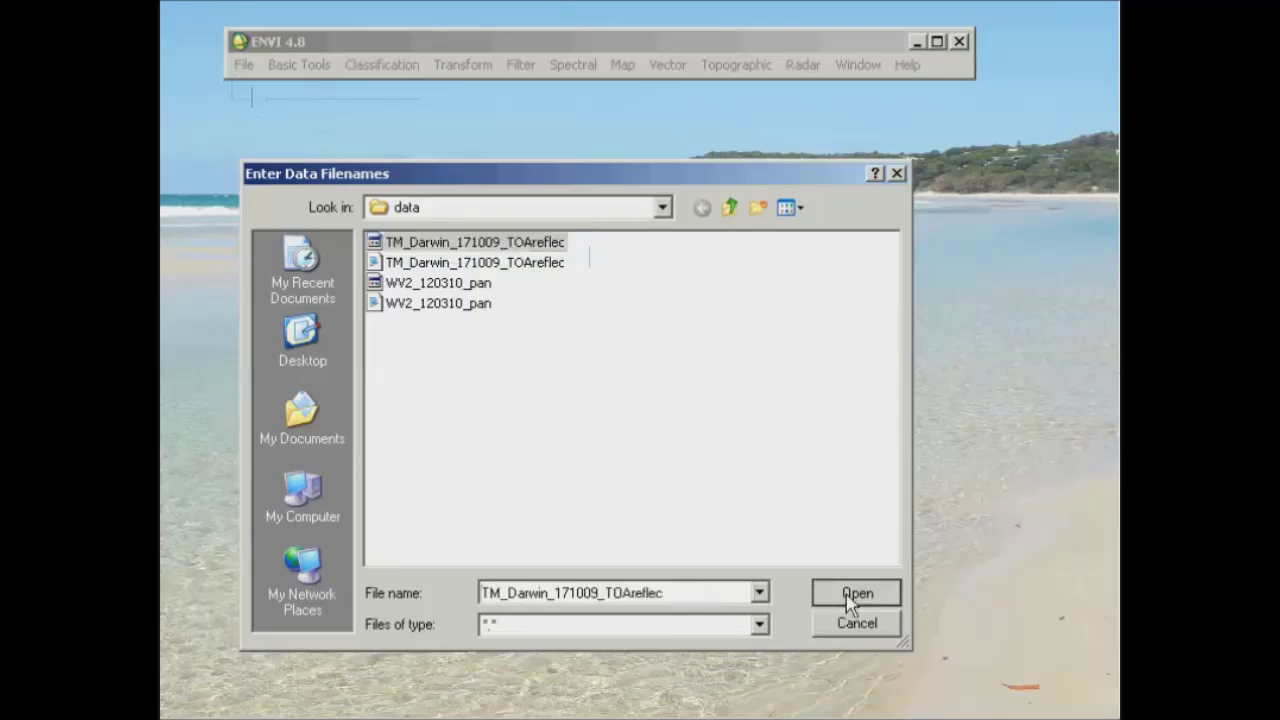
pyautogui.moveTo(582, 54); pyautogui.dragTo(857, 122)
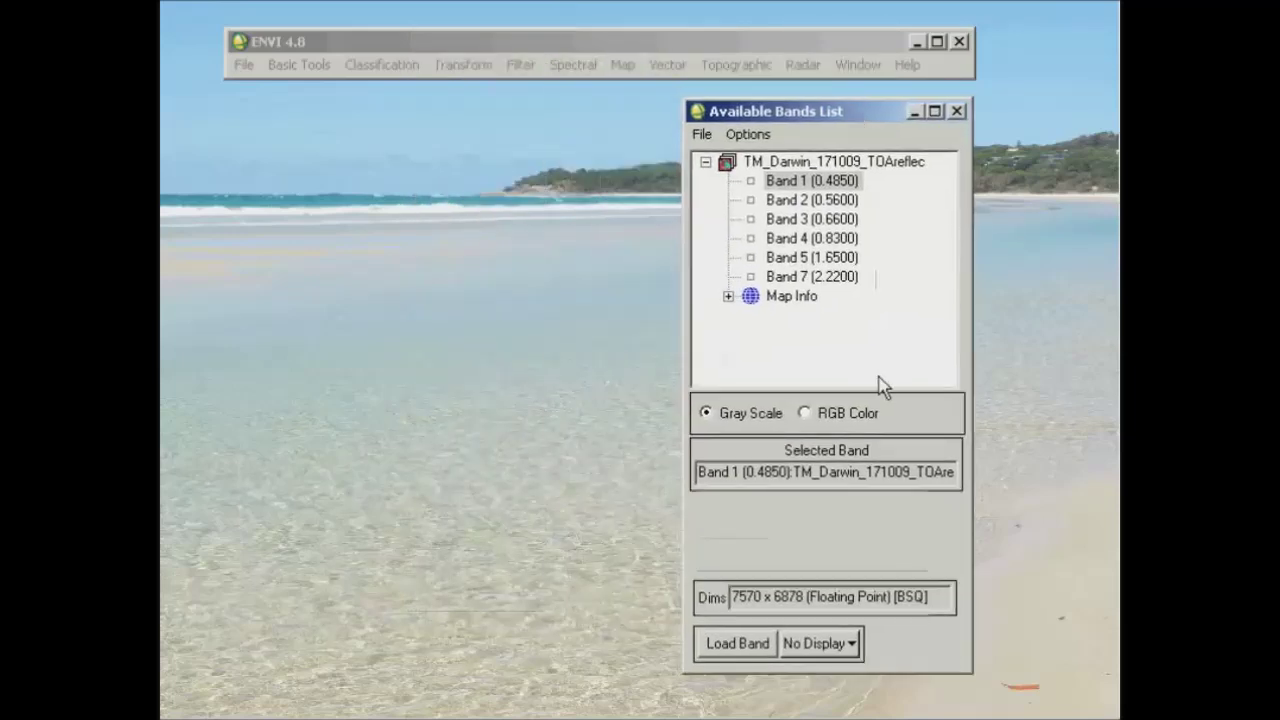
# - Load Darwin bands 3, 2, 1 as an RGB composite in Display #1 and arrange its windows
pyautogui.click(828, 420)
pyautogui.click(845, 220)
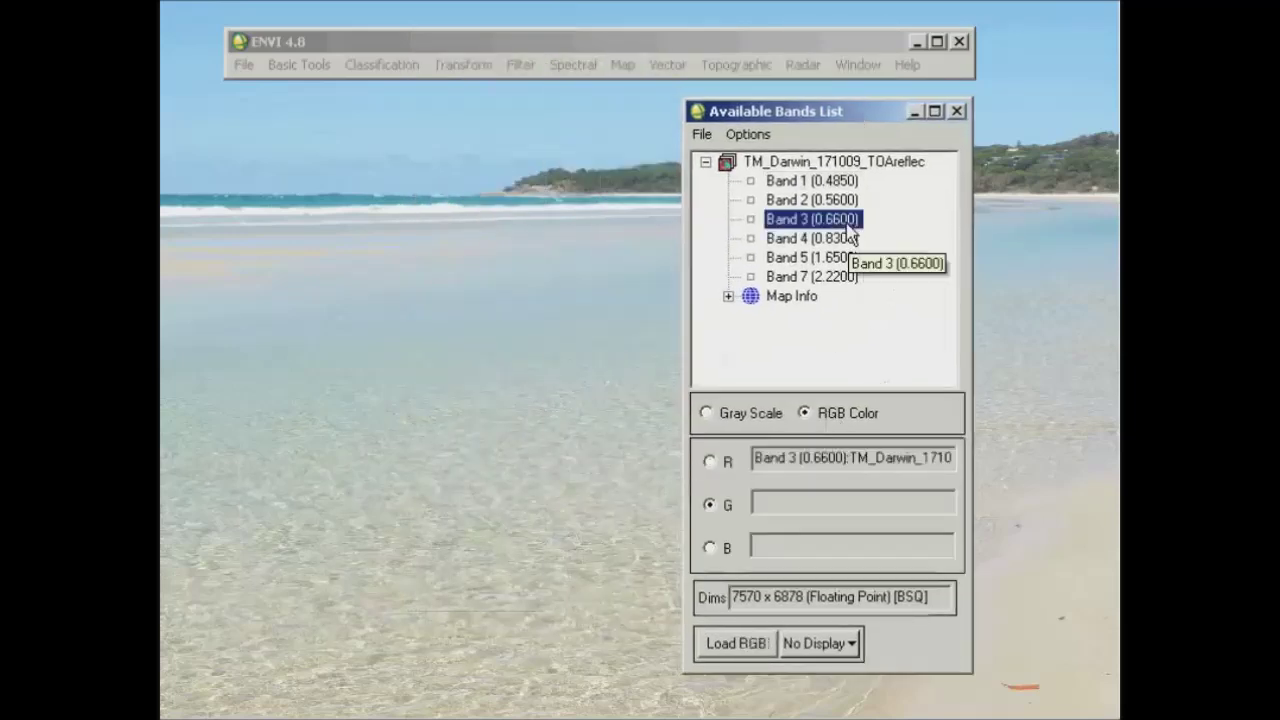
pyautogui.click(835, 200)
pyautogui.click(812, 181)
pyautogui.click(732, 650)
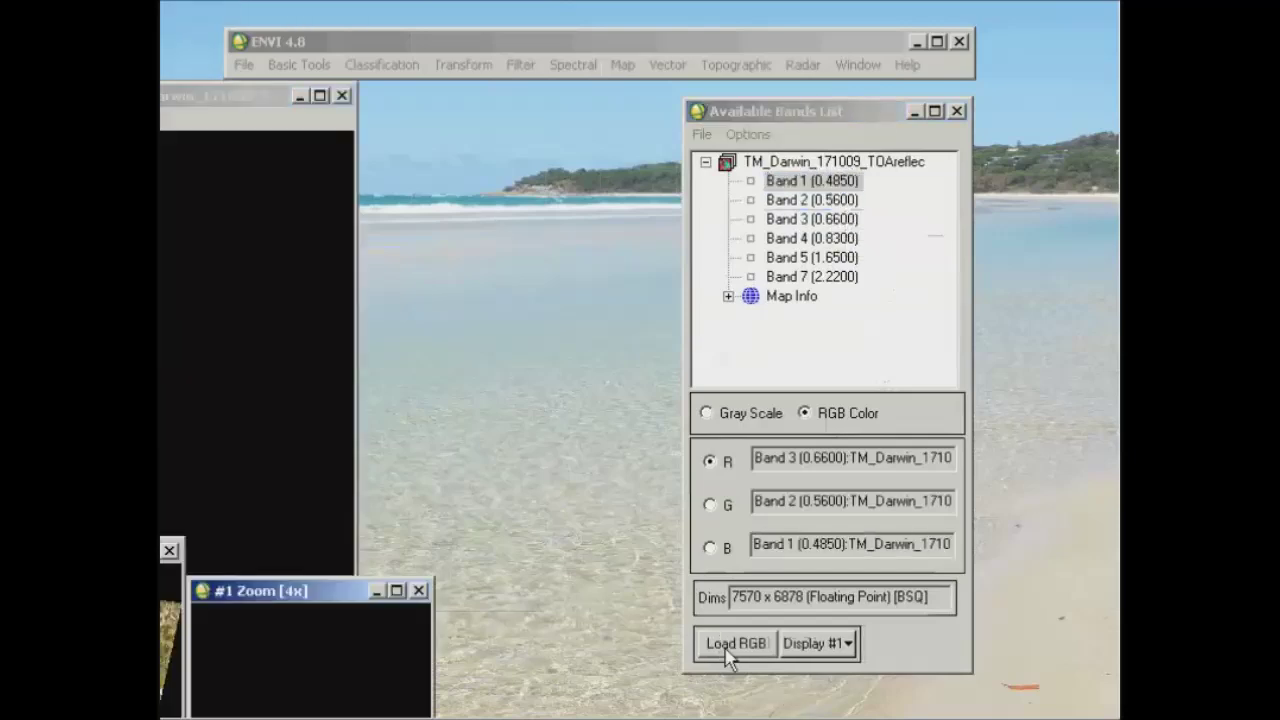
pyautogui.moveTo(535, 77); pyautogui.dragTo(512, 25)
pyautogui.moveTo(645, 530); pyautogui.dragTo(512, 398)
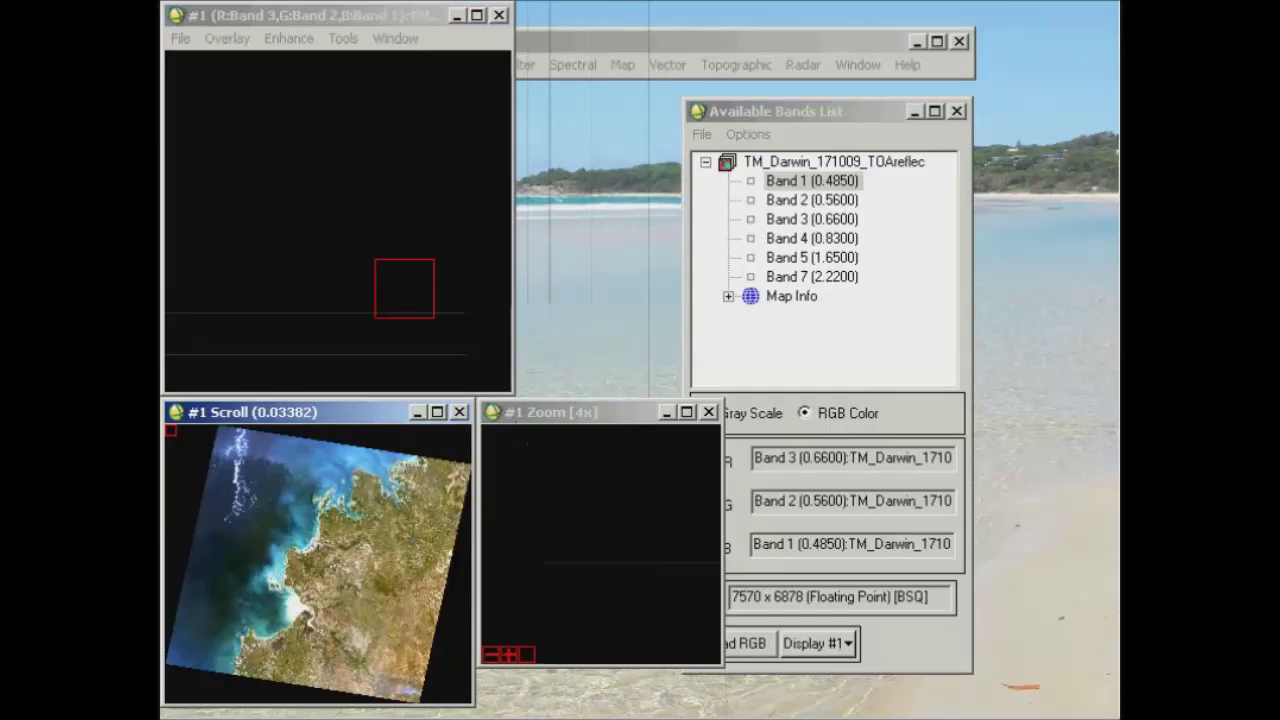
# - Show the Cursor Location/Value readout for the Darwin display, positioned up and to the right
pyautogui.rightClick(336, 176)
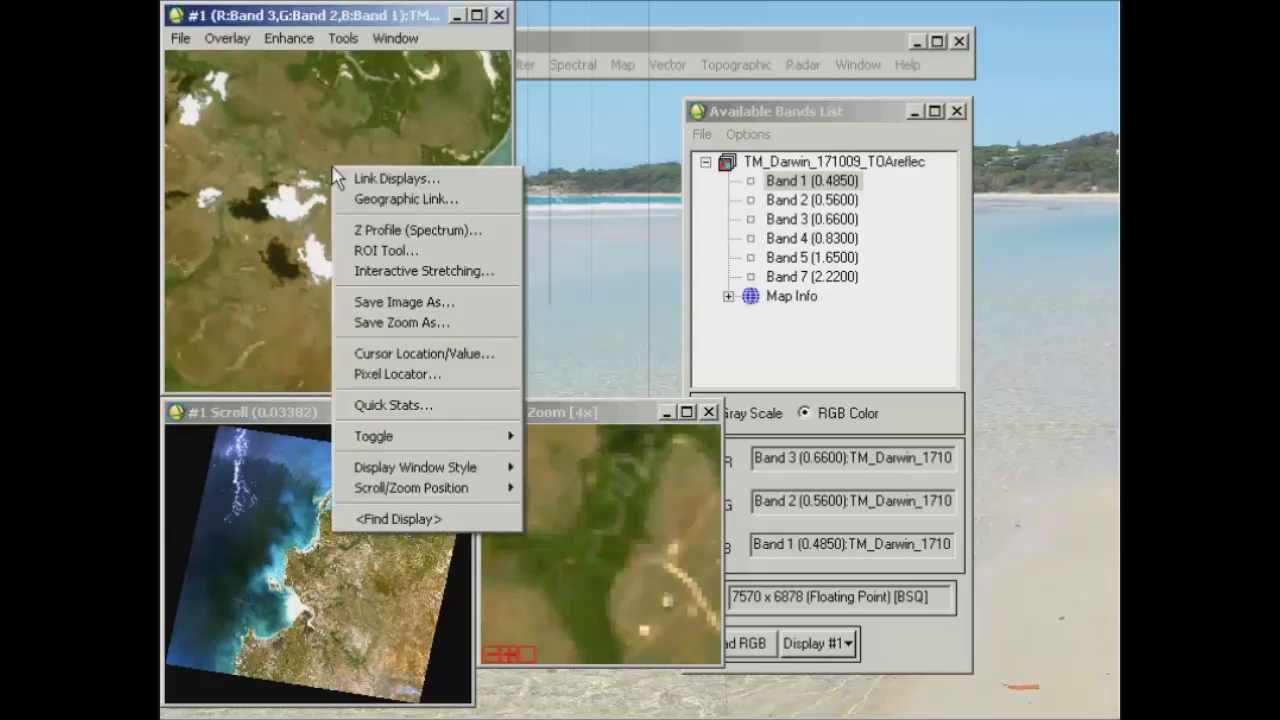
pyautogui.click(390, 355)
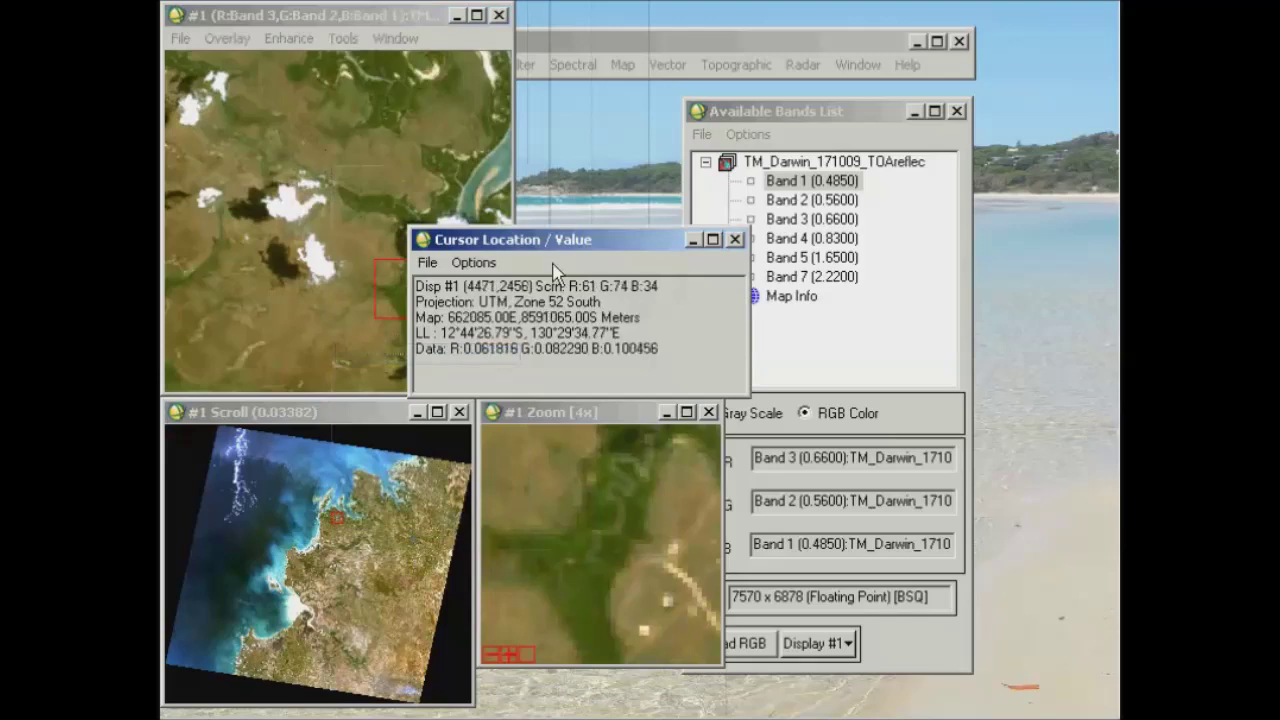
pyautogui.moveTo(555, 245); pyautogui.dragTo(671, 198)
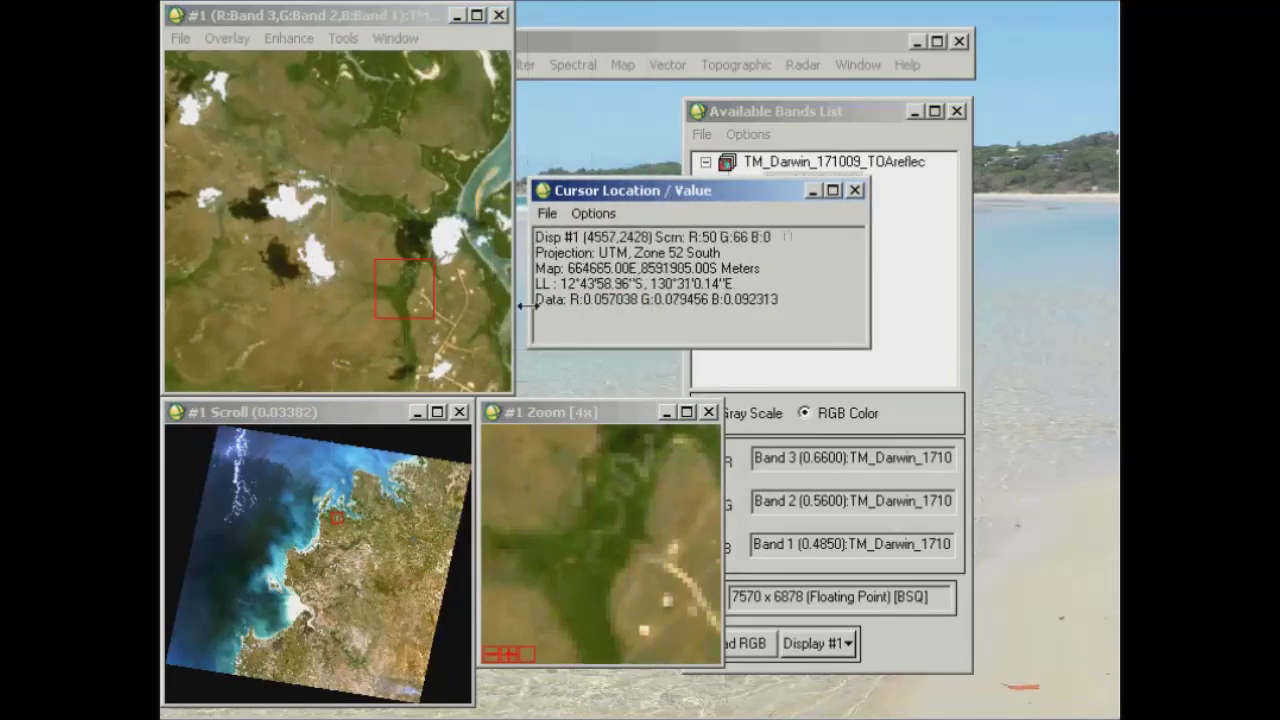
pyautogui.click(793, 300)
pyautogui.moveTo(788, 299); pyautogui.dragTo(567, 299)
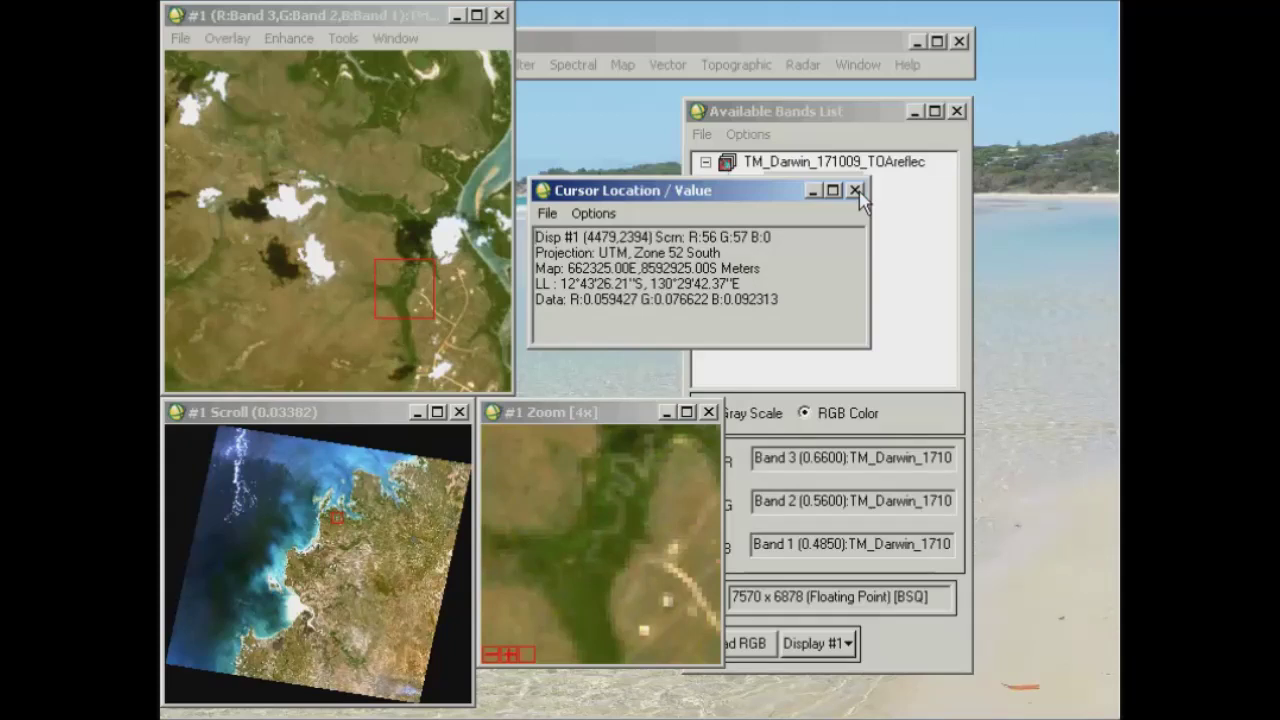
pyautogui.click(856, 190)
# - Open the WV2_120310_pan panchromatic image
pyautogui.moveTo(765, 112); pyautogui.dragTo(859, 112)
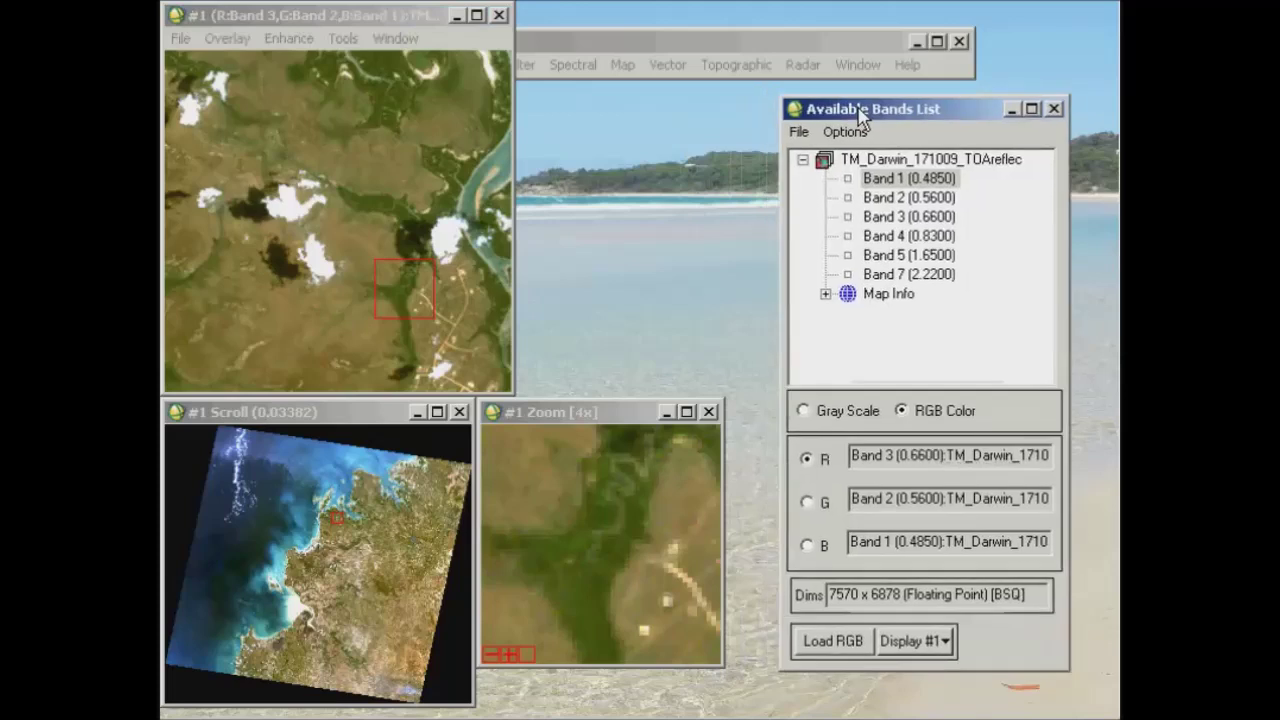
pyautogui.click(570, 40)
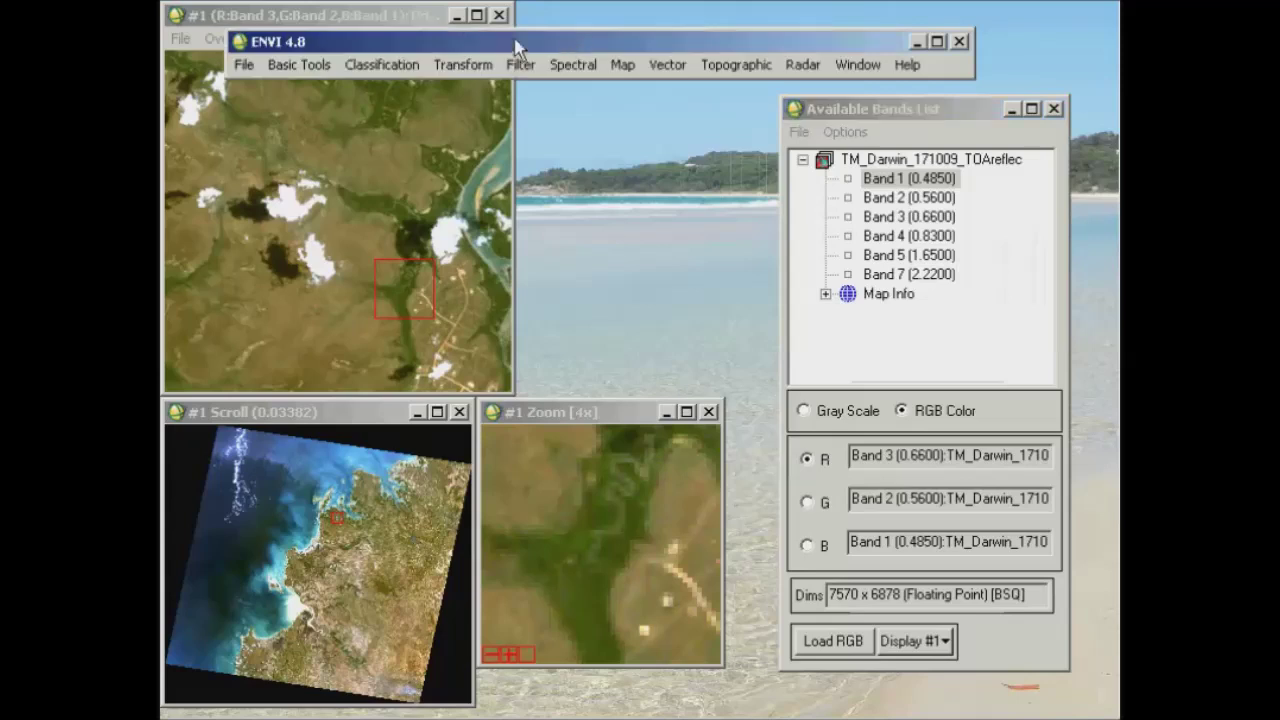
pyautogui.click(243, 64)
pyautogui.click(300, 88)
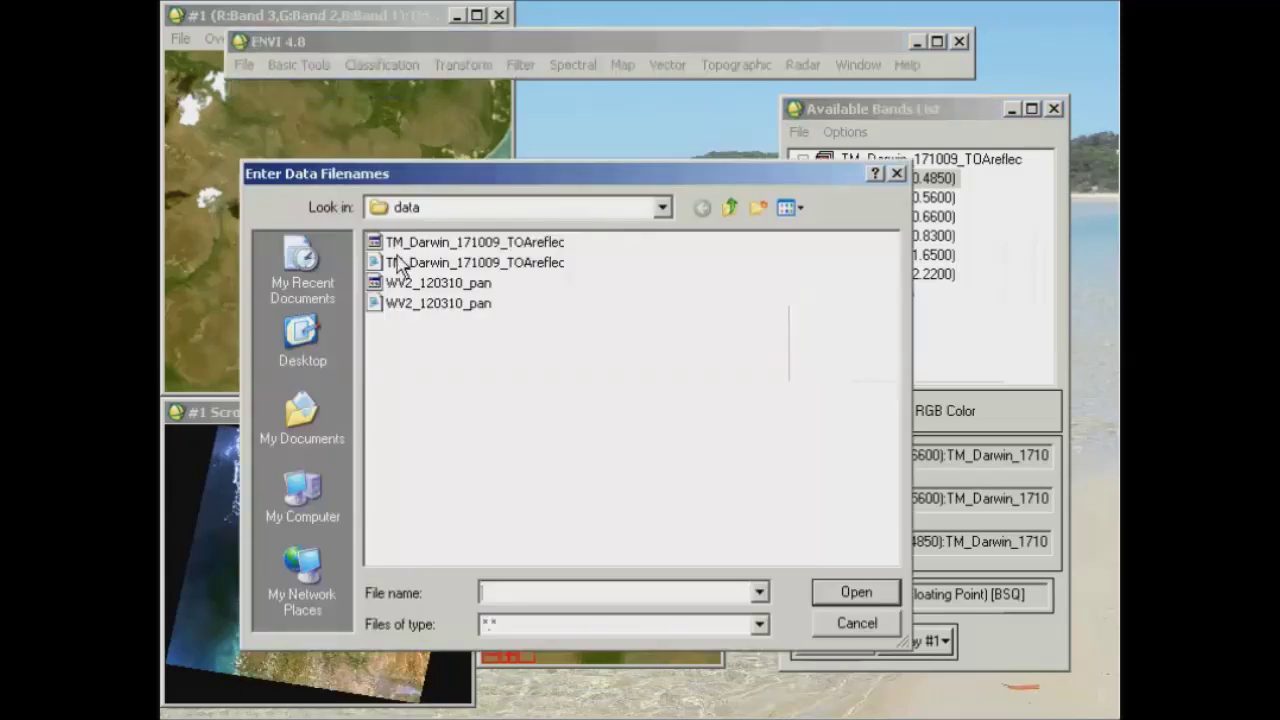
pyautogui.click(462, 287)
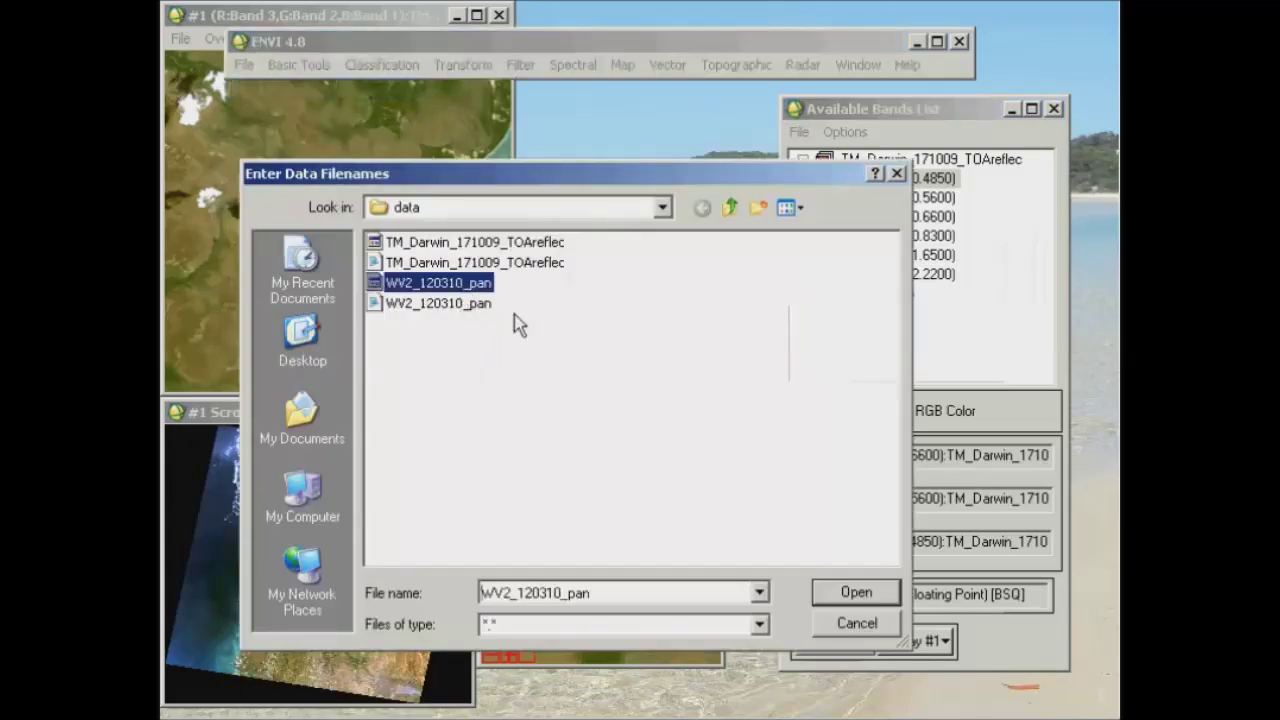
pyautogui.click(856, 592)
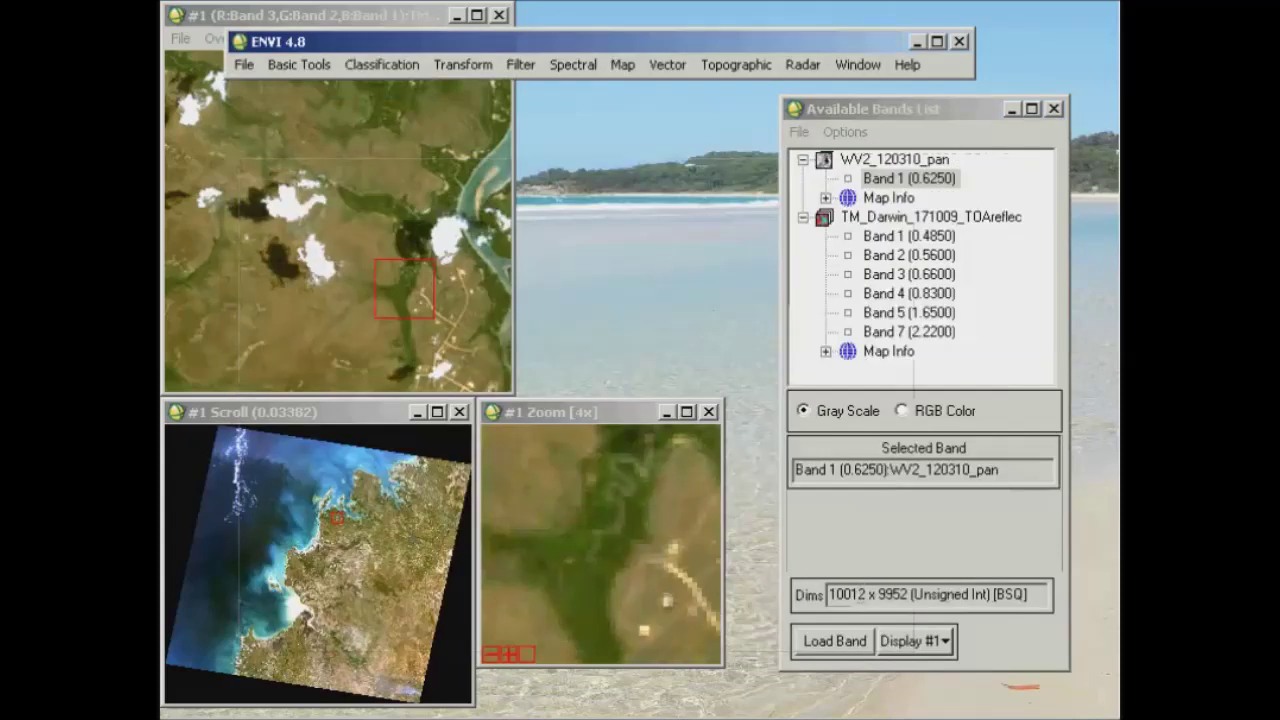
# - Open WV2_120310 from Prac2-EMR_interactions/data and enlarge the Available Bands List
pyautogui.click(244, 64)
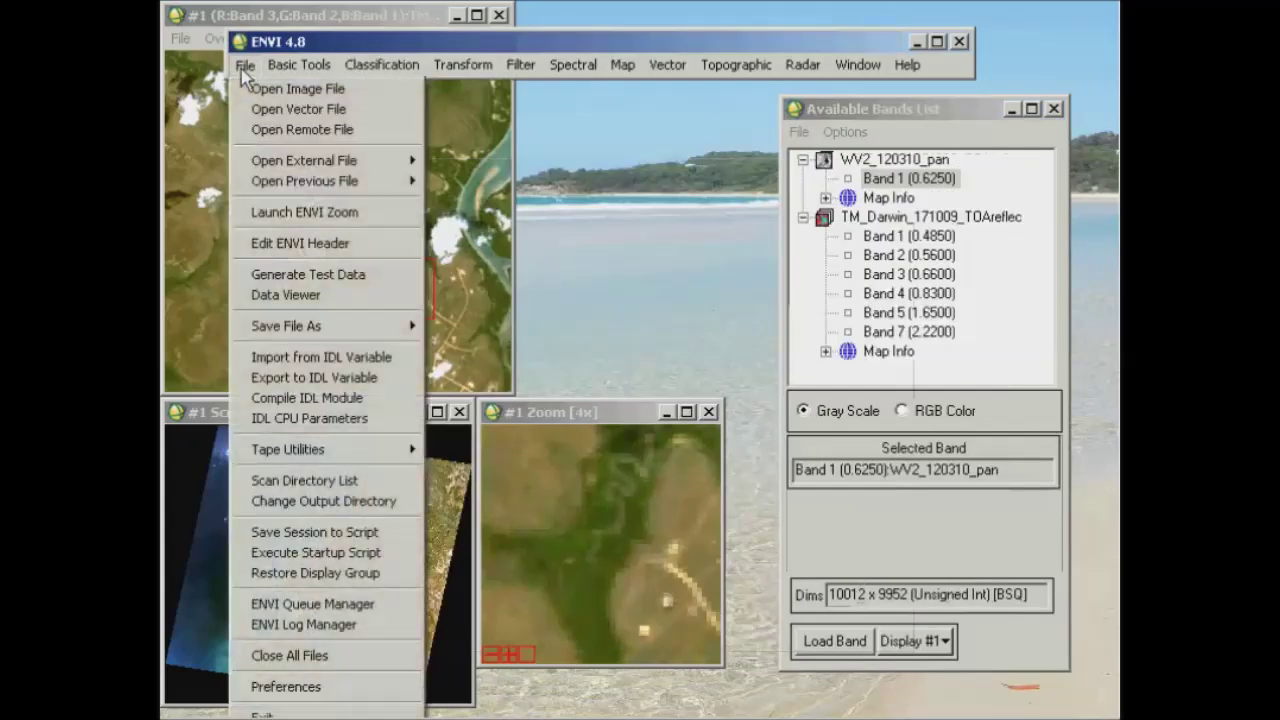
pyautogui.click(290, 87)
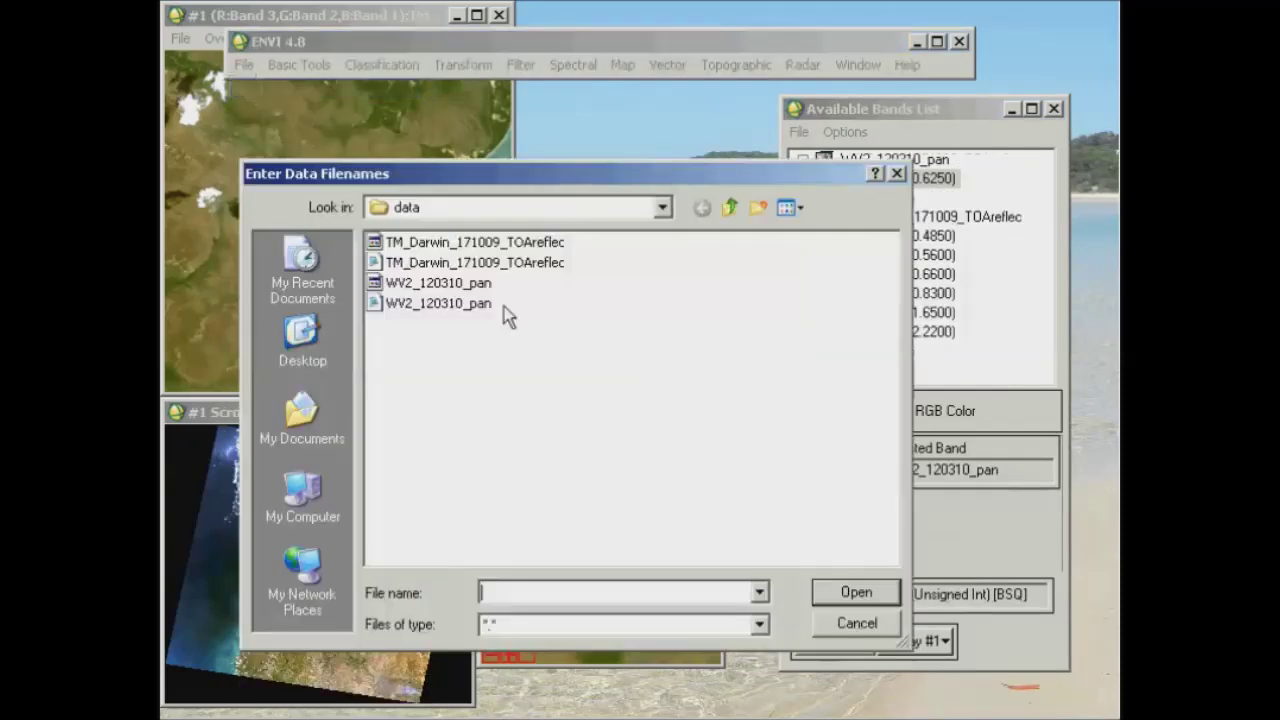
pyautogui.click(733, 210)
pyautogui.click(733, 212)
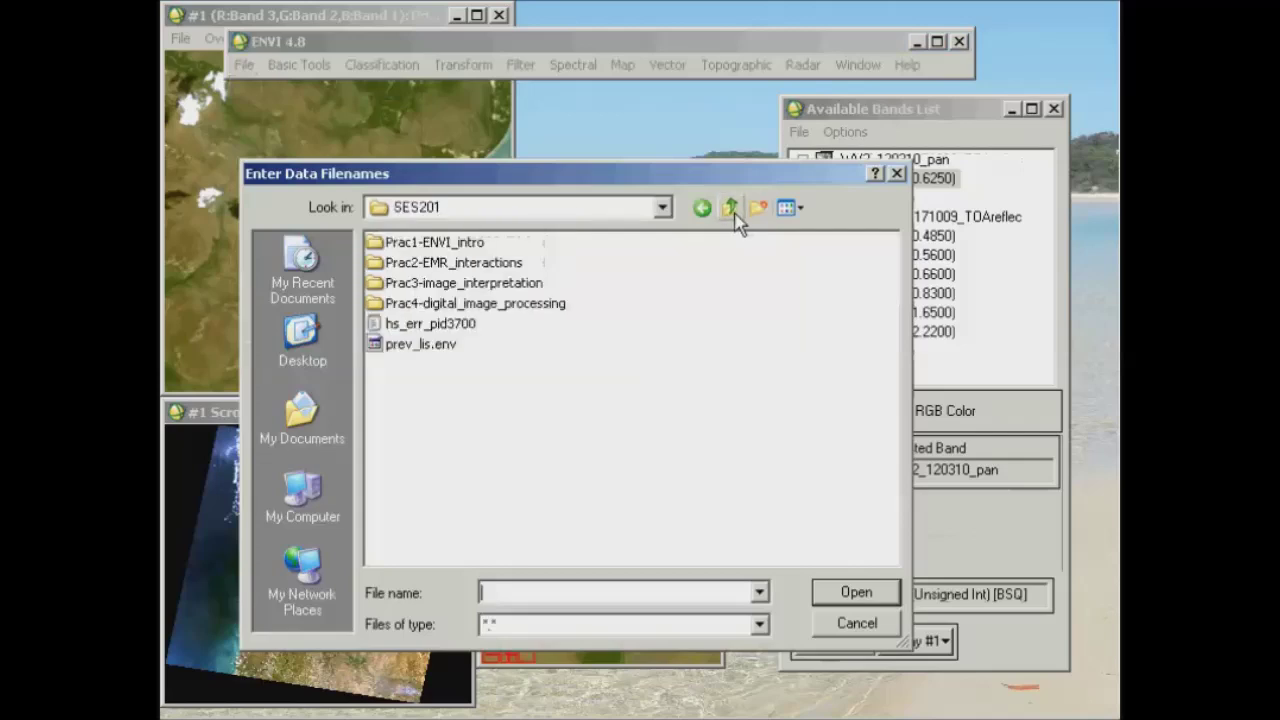
pyautogui.doubleClick(418, 264)
pyautogui.doubleClick(402, 244)
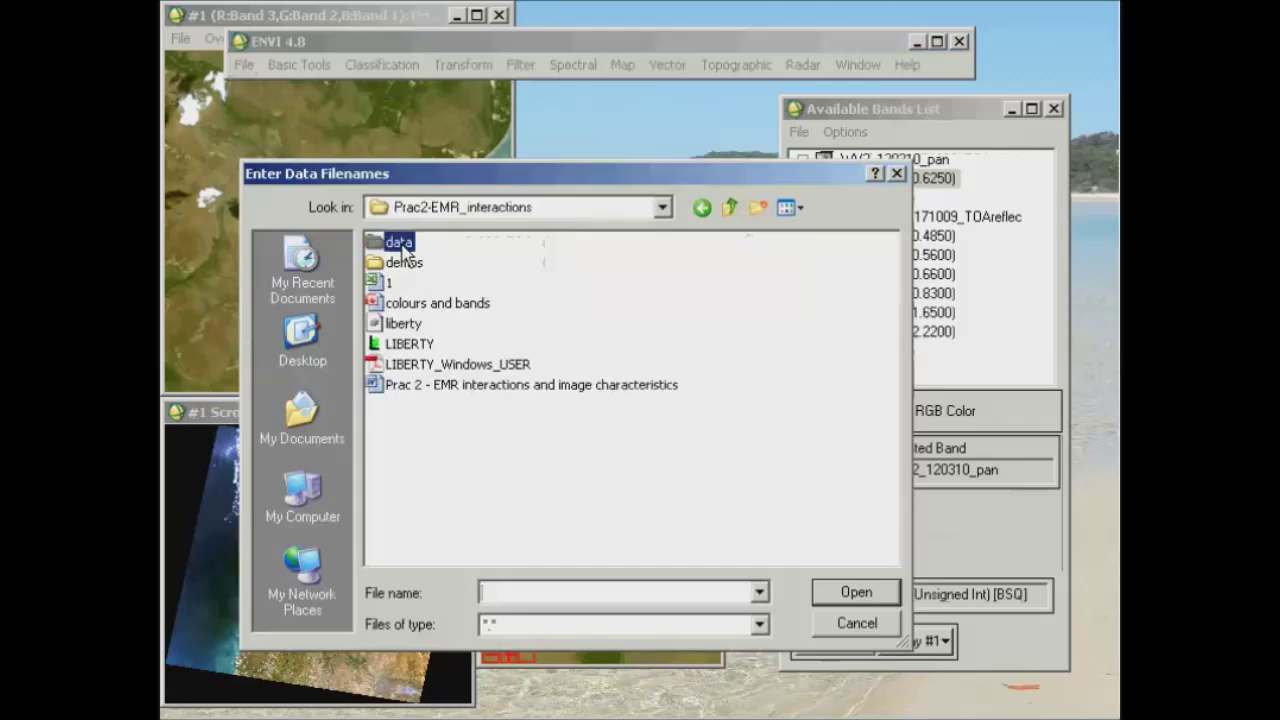
pyautogui.click(418, 488)
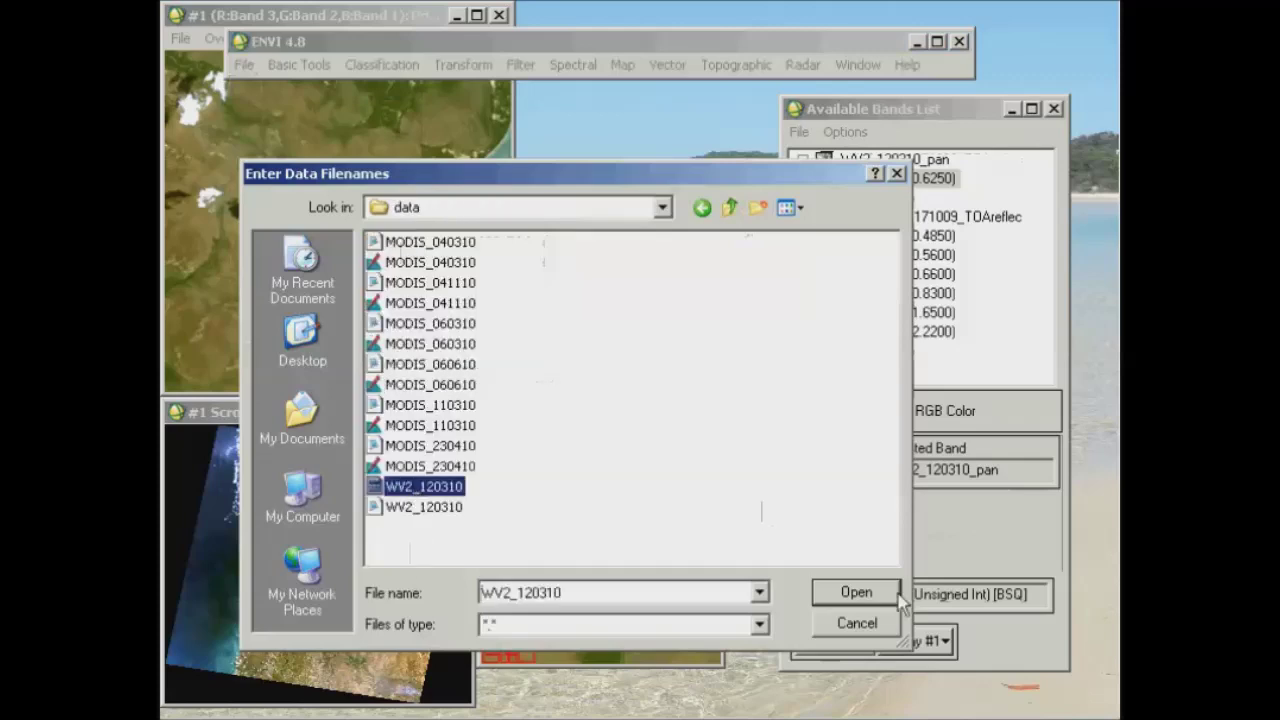
pyautogui.click(857, 596)
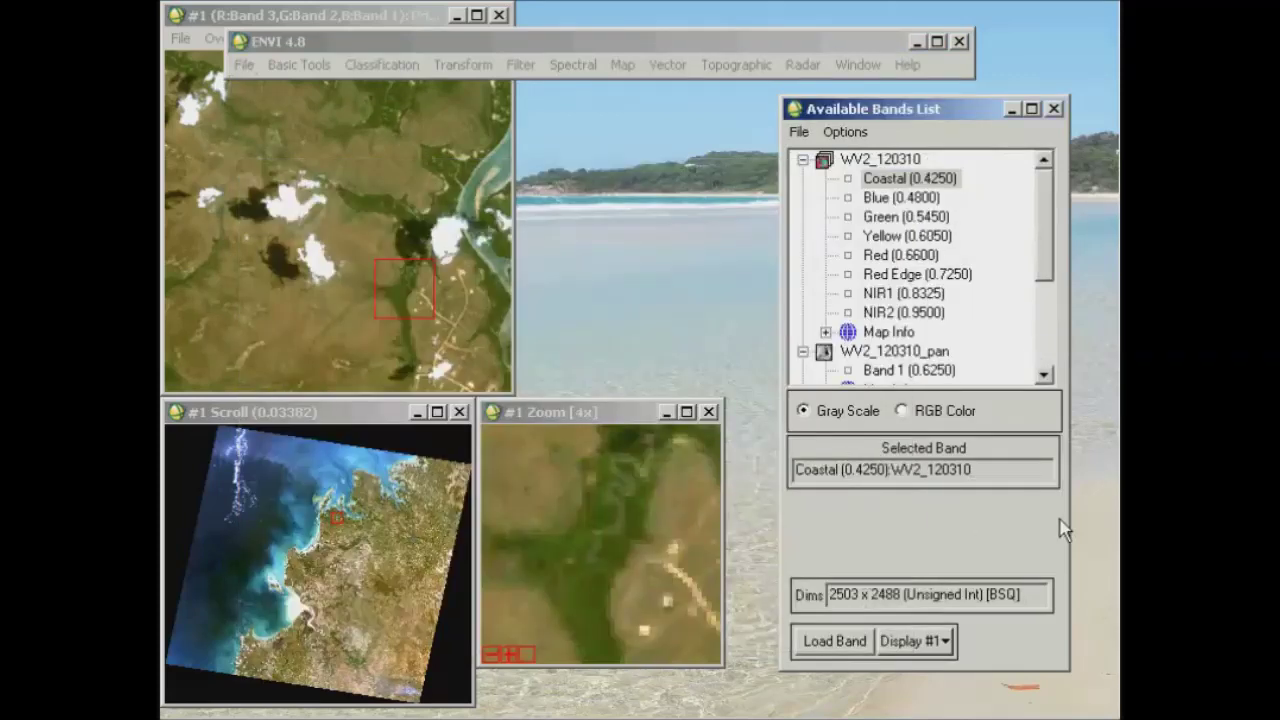
pyautogui.moveTo(1051, 672); pyautogui.dragTo(1046, 714)
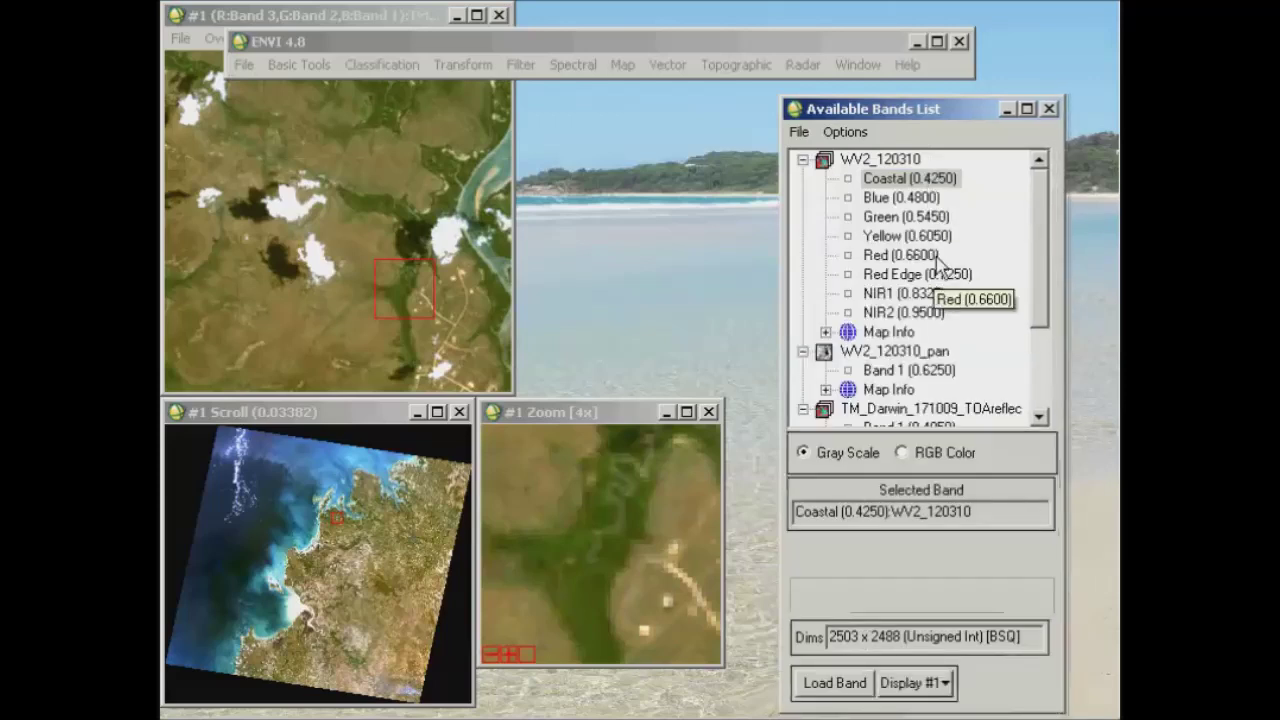
# - Display the WV2_120310_pan band in a new display, moved to the top and shortened
pyautogui.rightClick(936, 378)
pyautogui.click(940, 383)
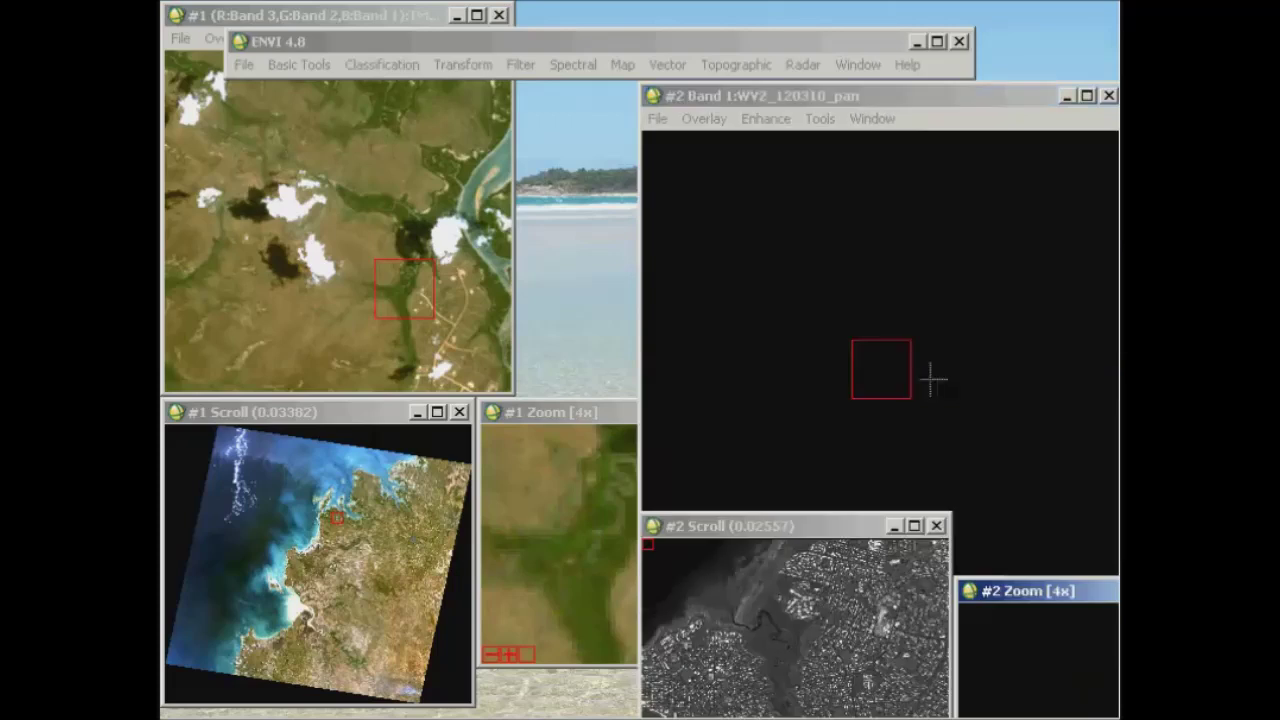
pyautogui.moveTo(1012, 96); pyautogui.dragTo(994, 37)
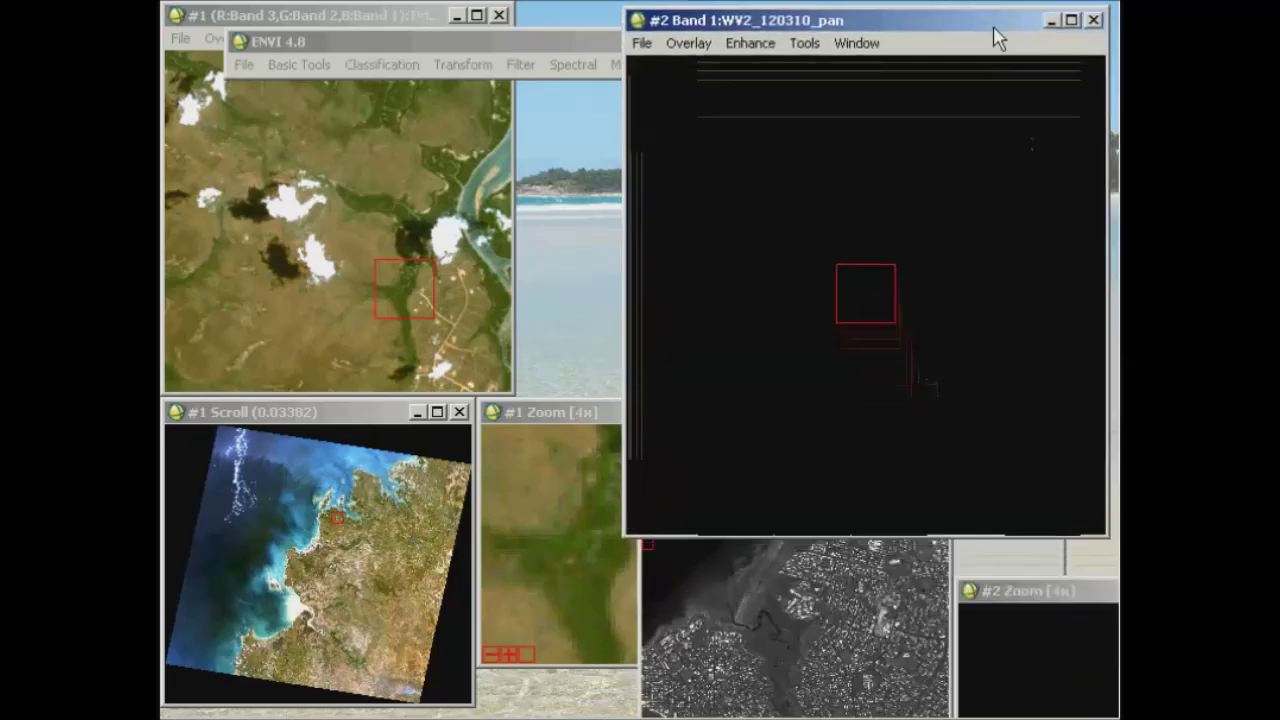
pyautogui.moveTo(1094, 531); pyautogui.dragTo(1098, 388)
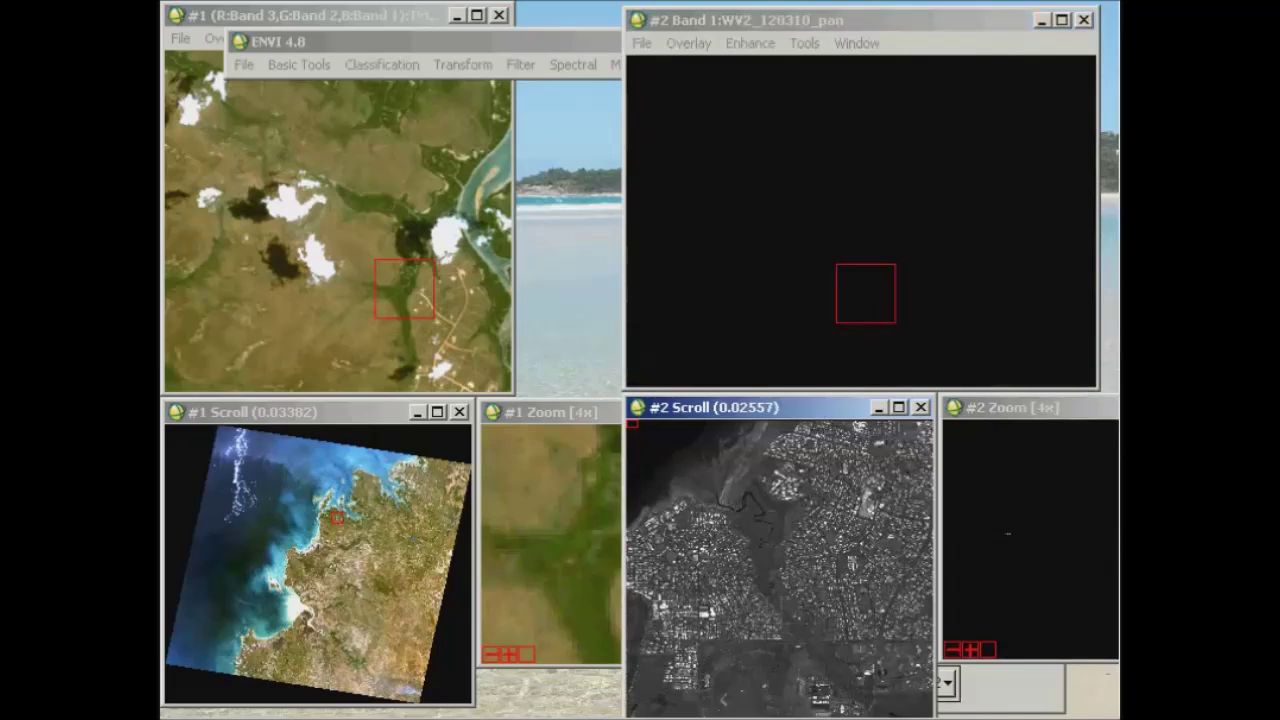
# - Browse several city building blocks in the panchromatic view, then close Display #2
pyautogui.click(766, 472)
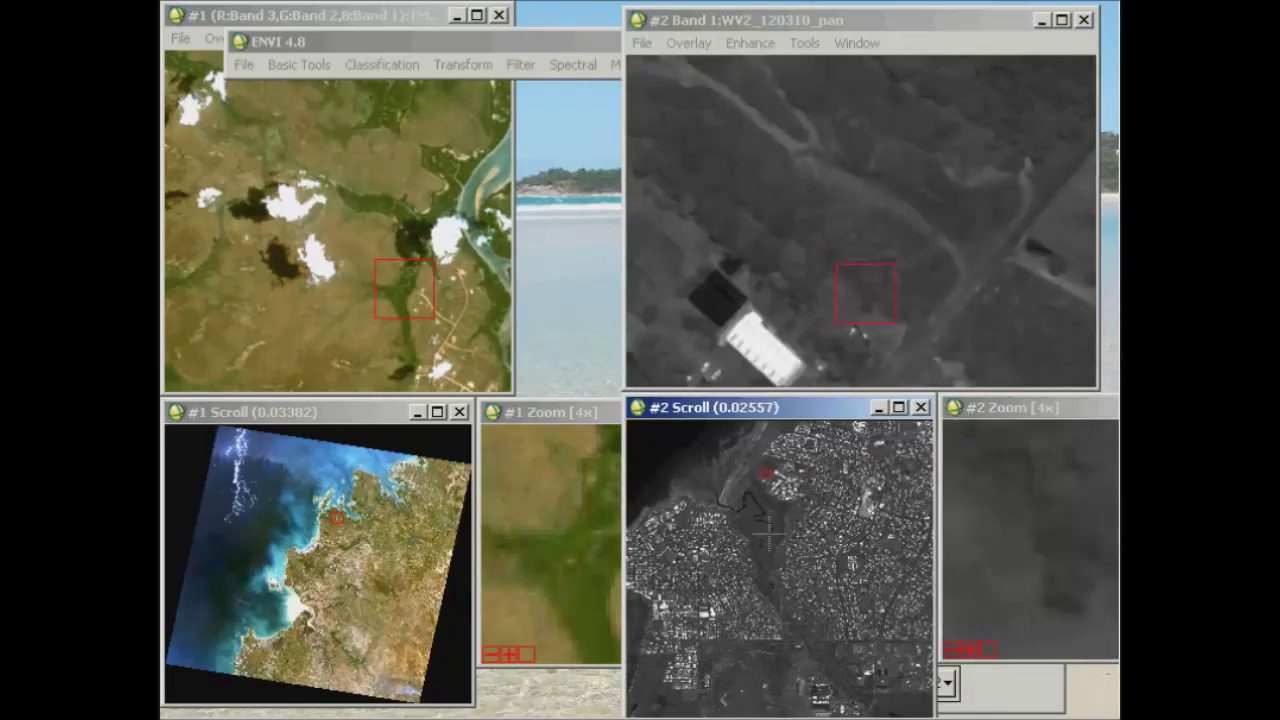
pyautogui.click(778, 481)
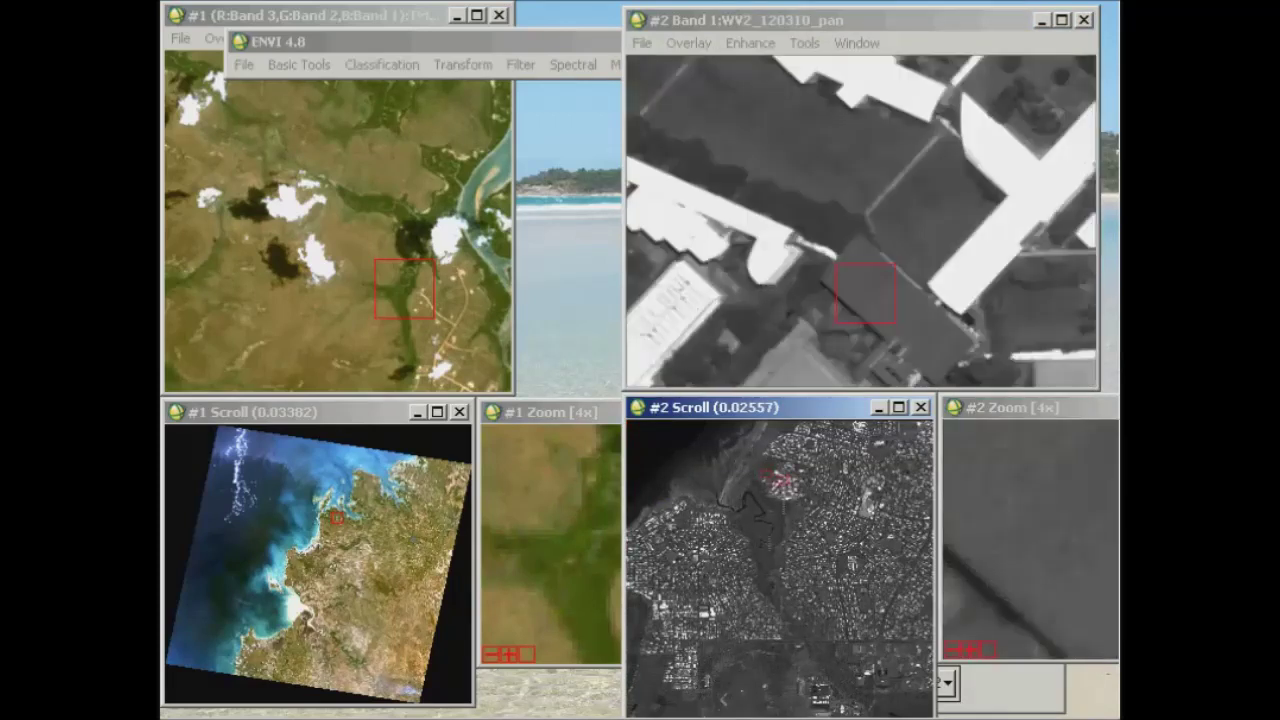
pyautogui.click(778, 488)
pyautogui.click(777, 486)
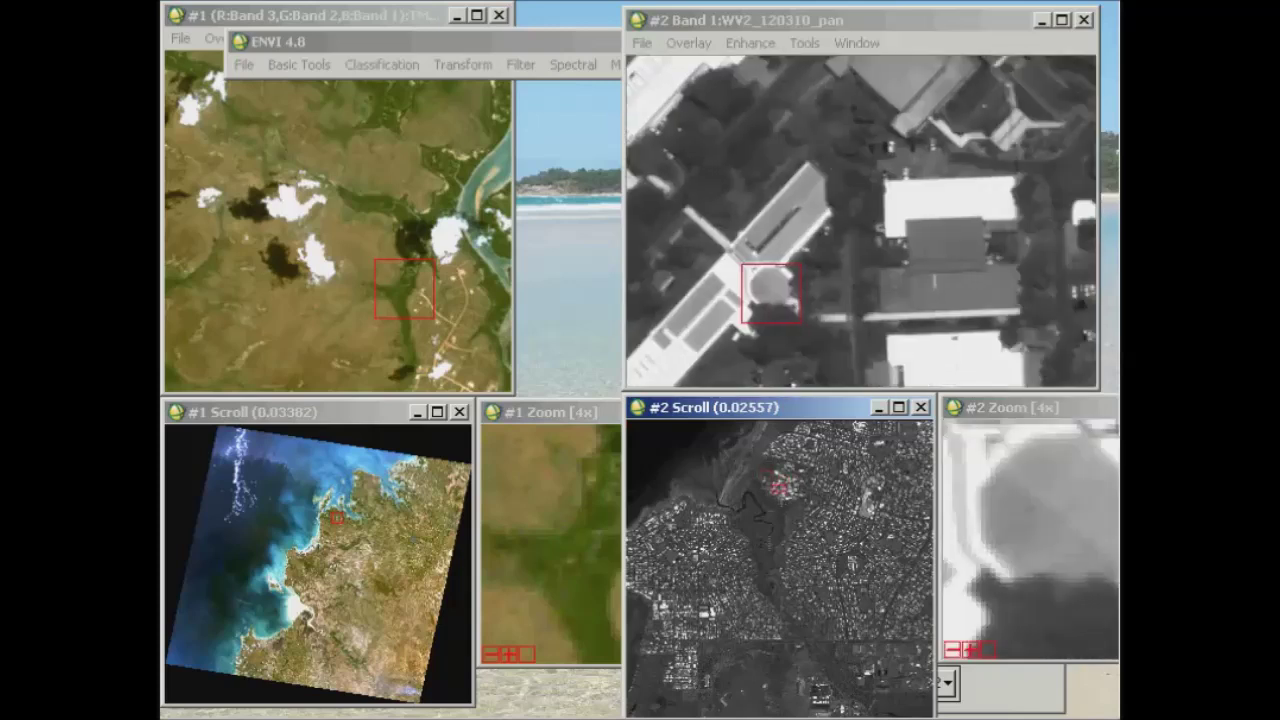
pyautogui.click(783, 489)
pyautogui.click(785, 487)
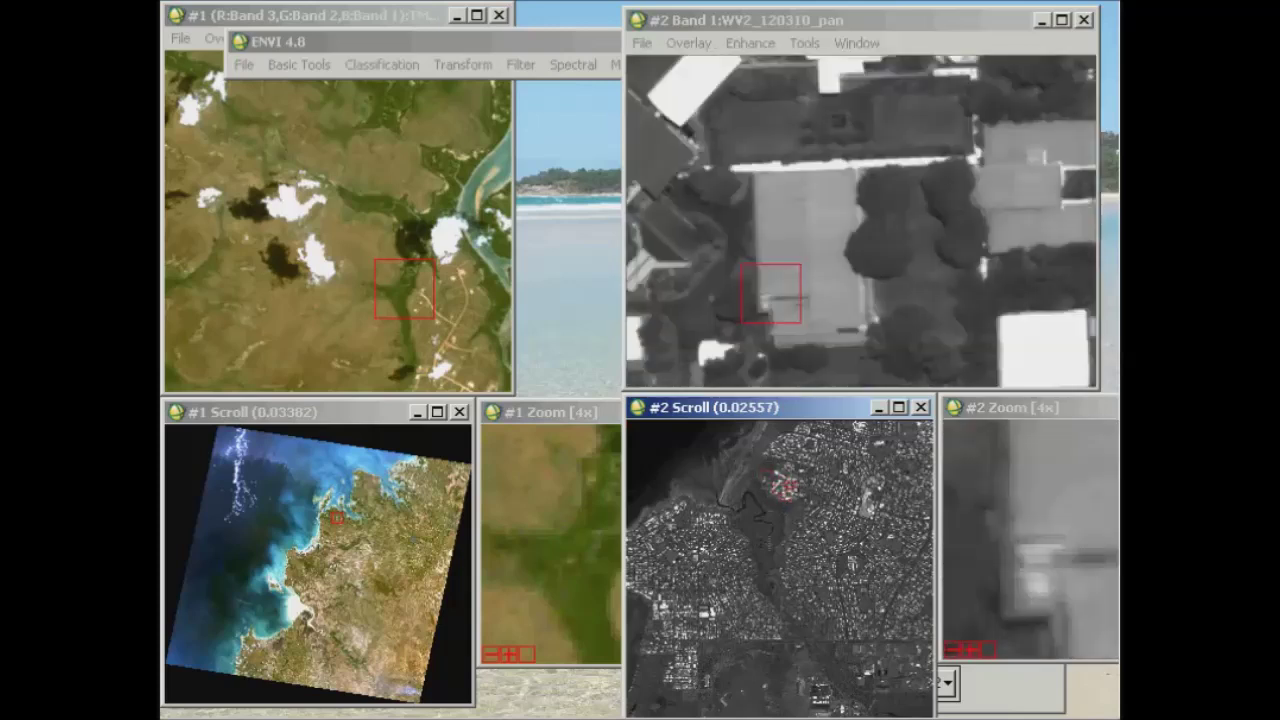
pyautogui.click(1085, 21)
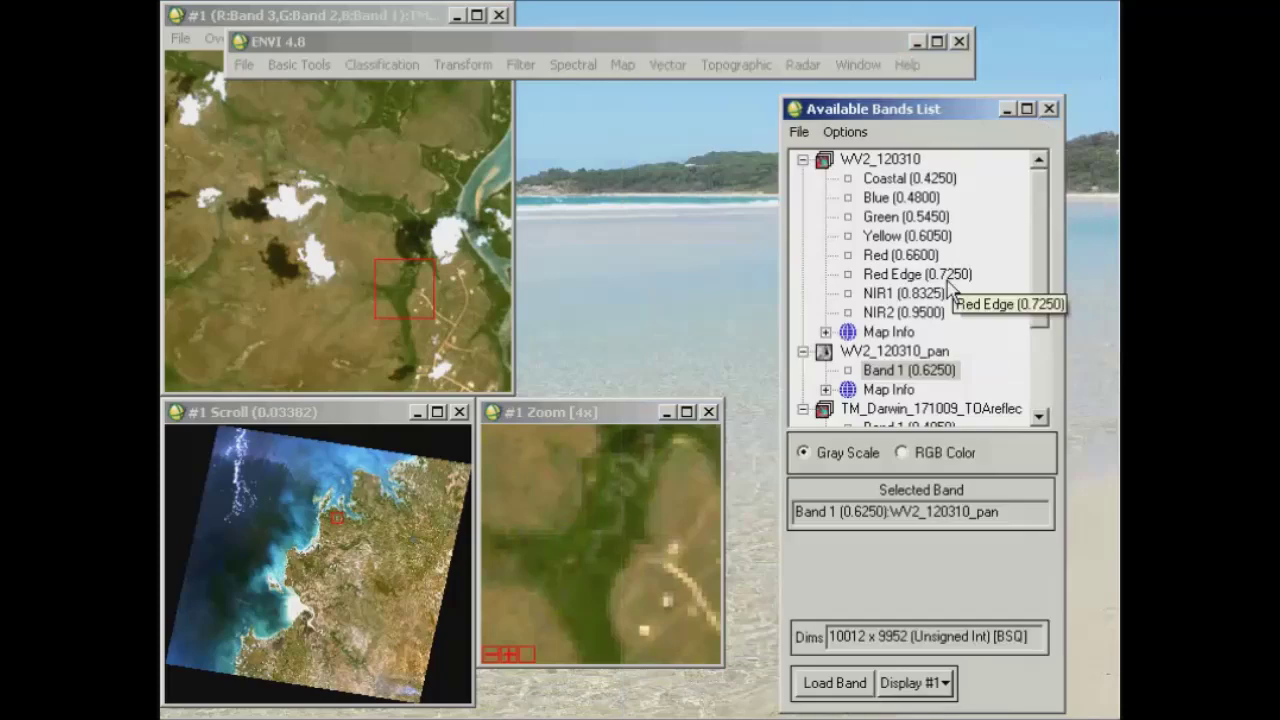
# - Load WV2_120310 as true colour in a new display, view campus buildings, then close it
pyautogui.rightClick(870, 163)
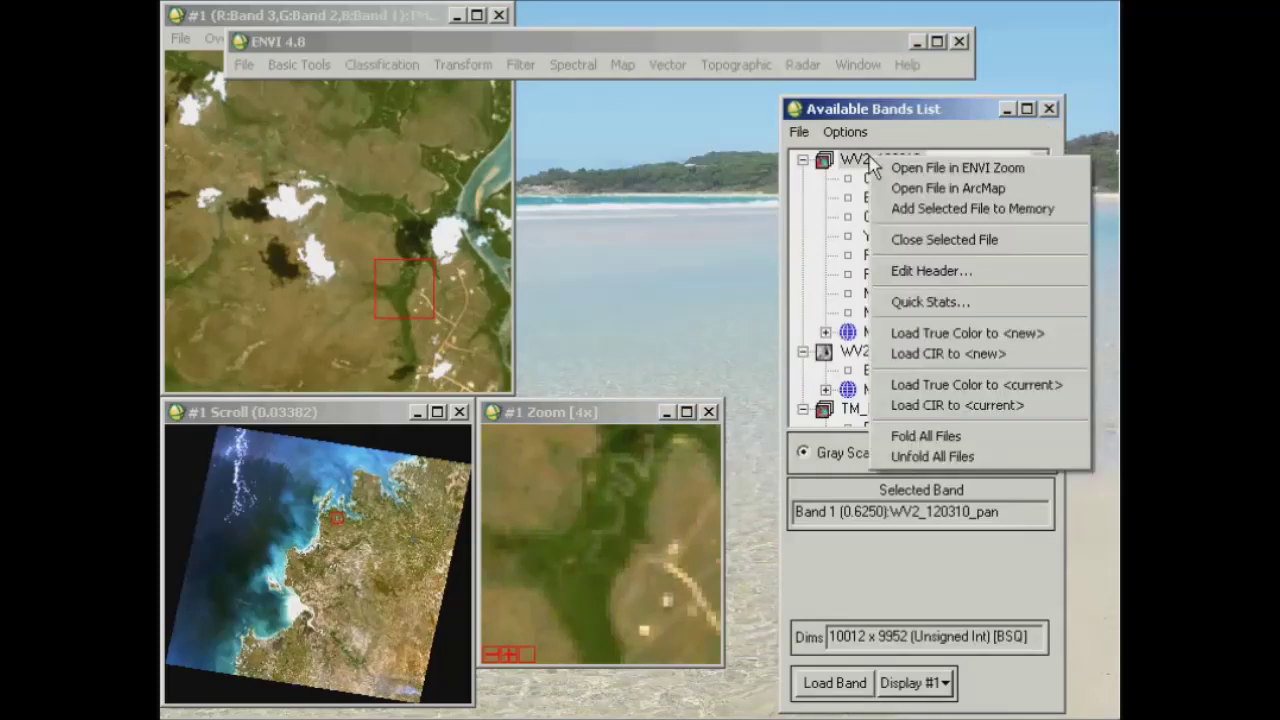
pyautogui.click(906, 333)
pyautogui.moveTo(836, 105); pyautogui.dragTo(822, 27)
pyautogui.moveTo(1015, 535); pyautogui.dragTo(997, 392)
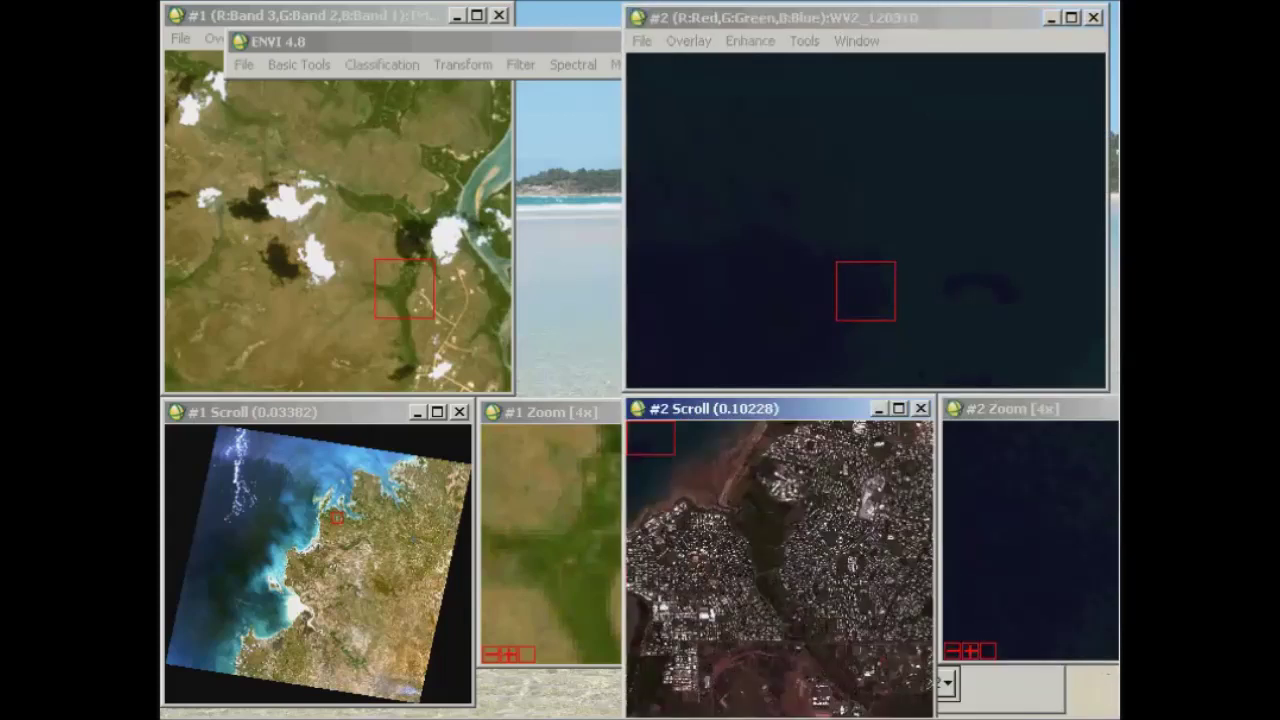
pyautogui.click(782, 483)
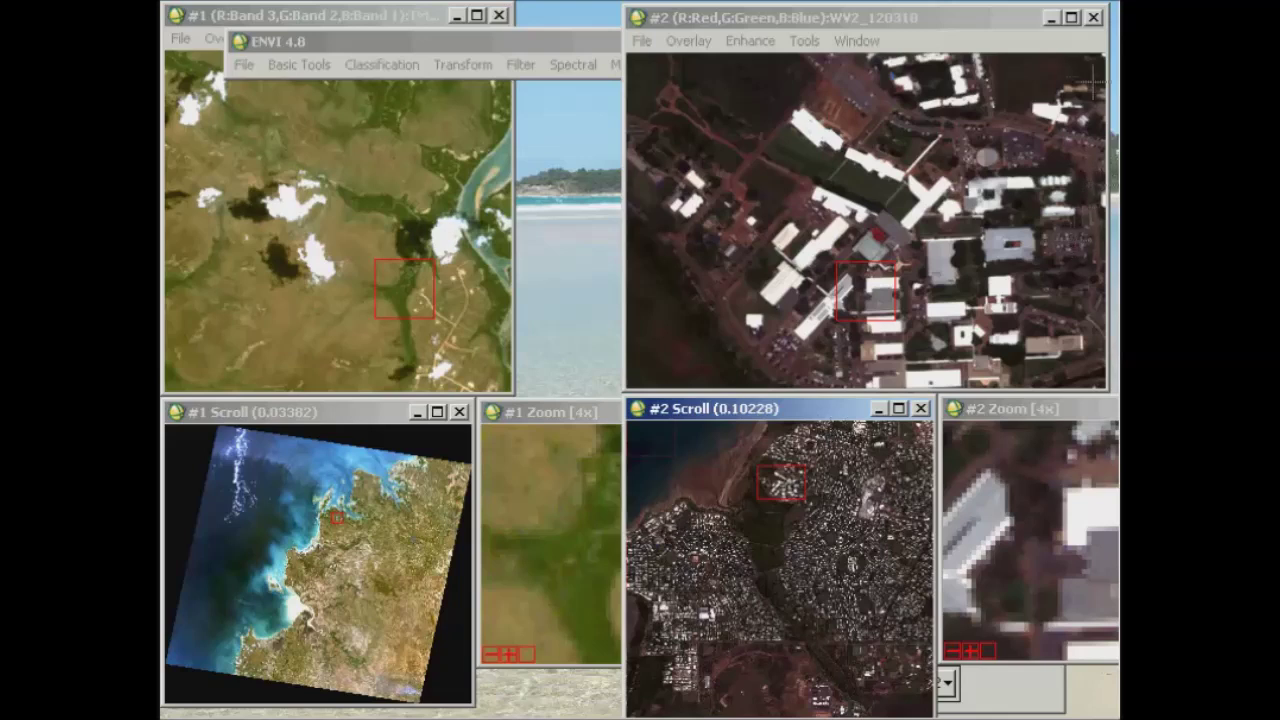
pyautogui.click(1094, 17)
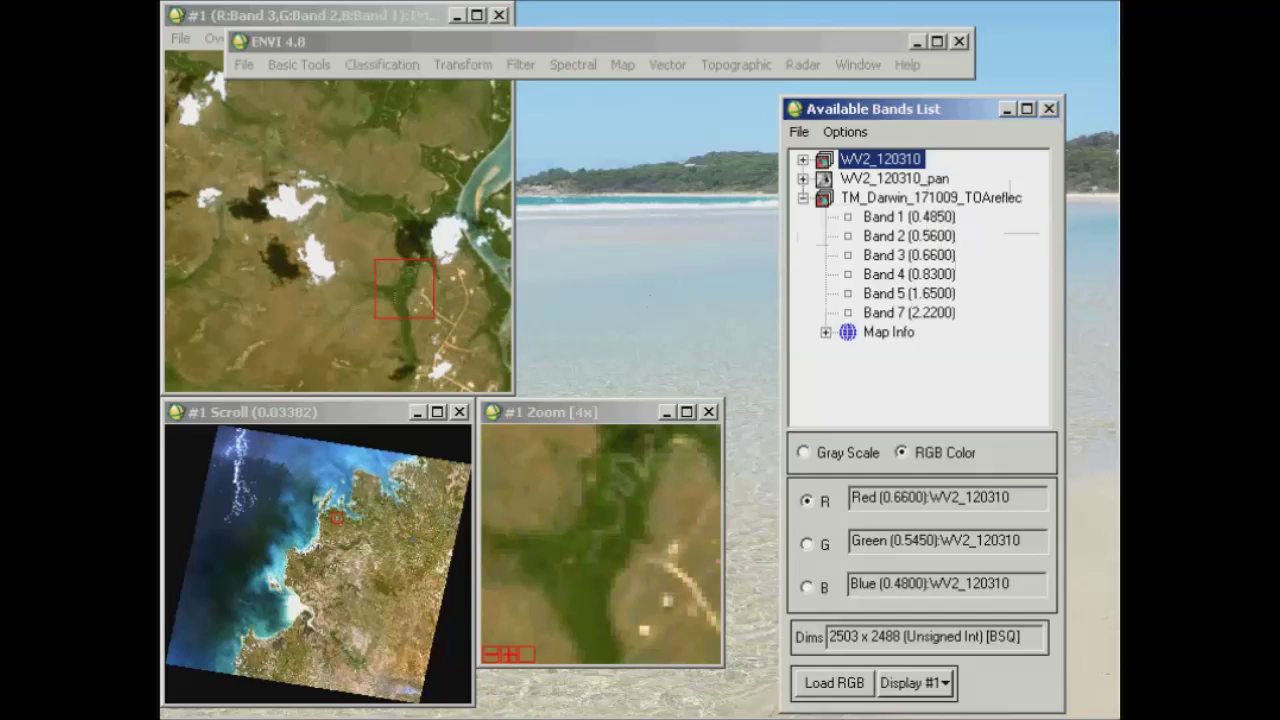
pyautogui.rightClick(358, 323)
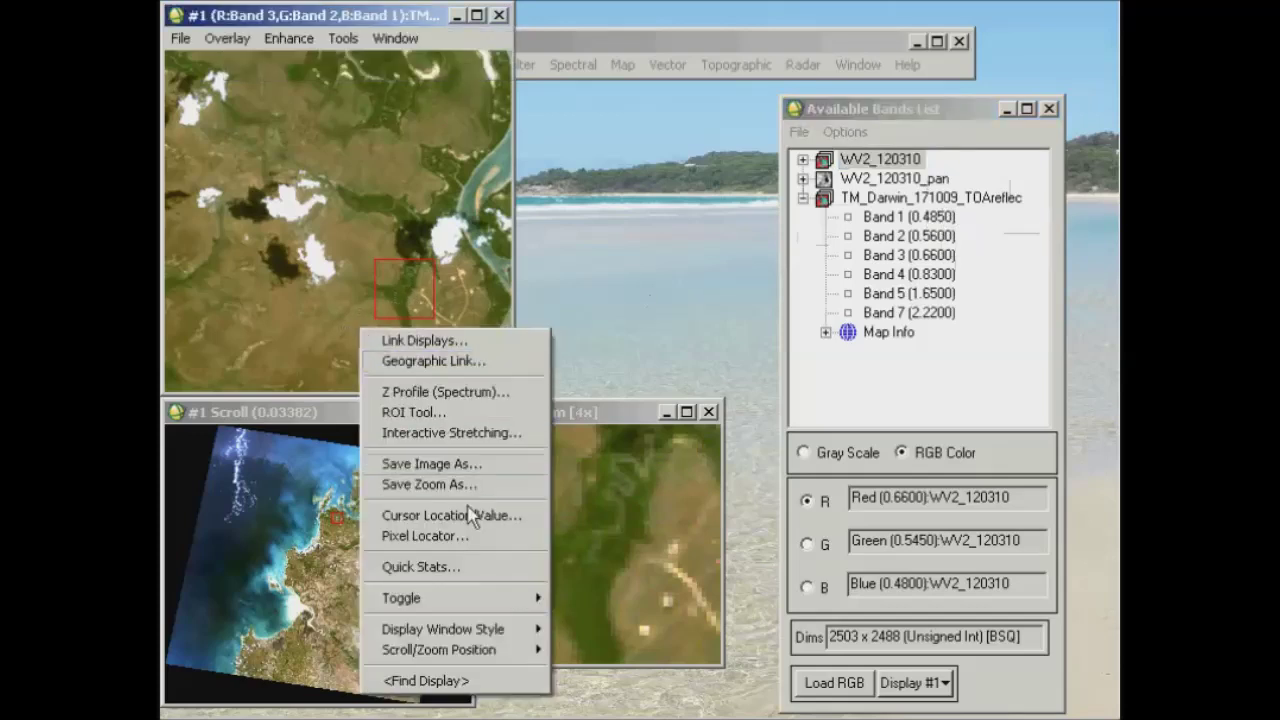
pyautogui.click(500, 514)
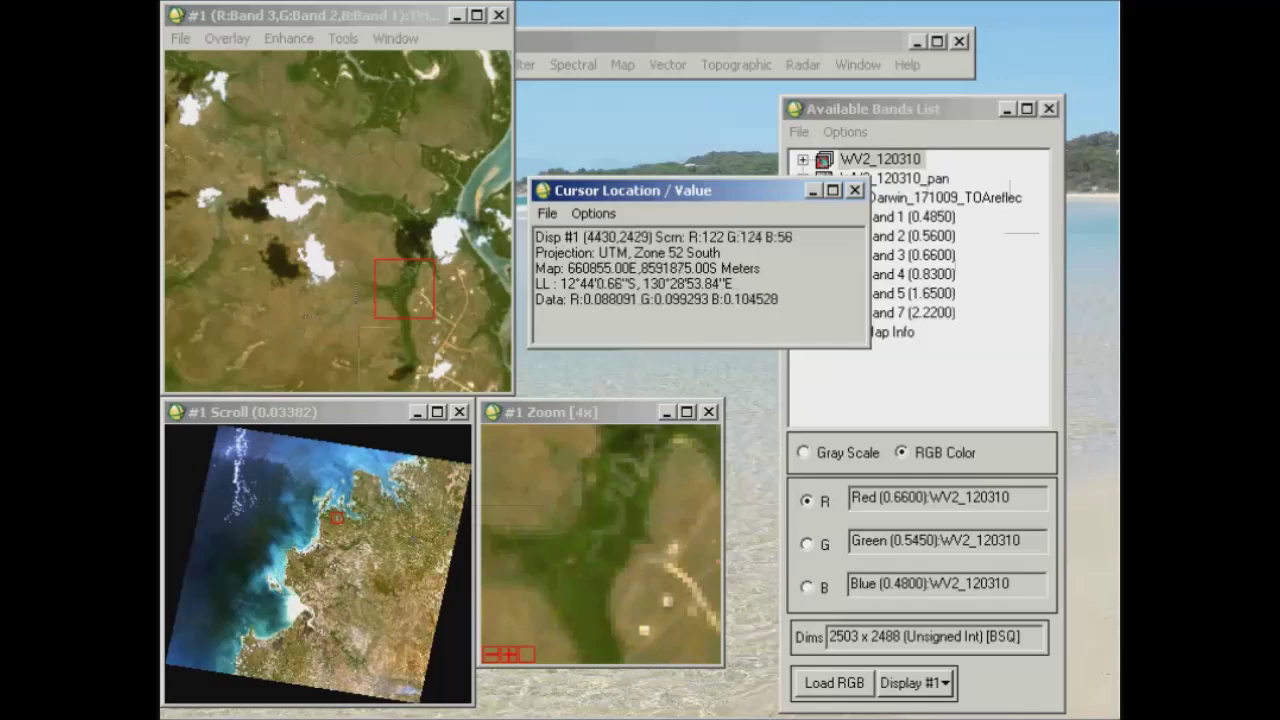
pyautogui.click(855, 191)
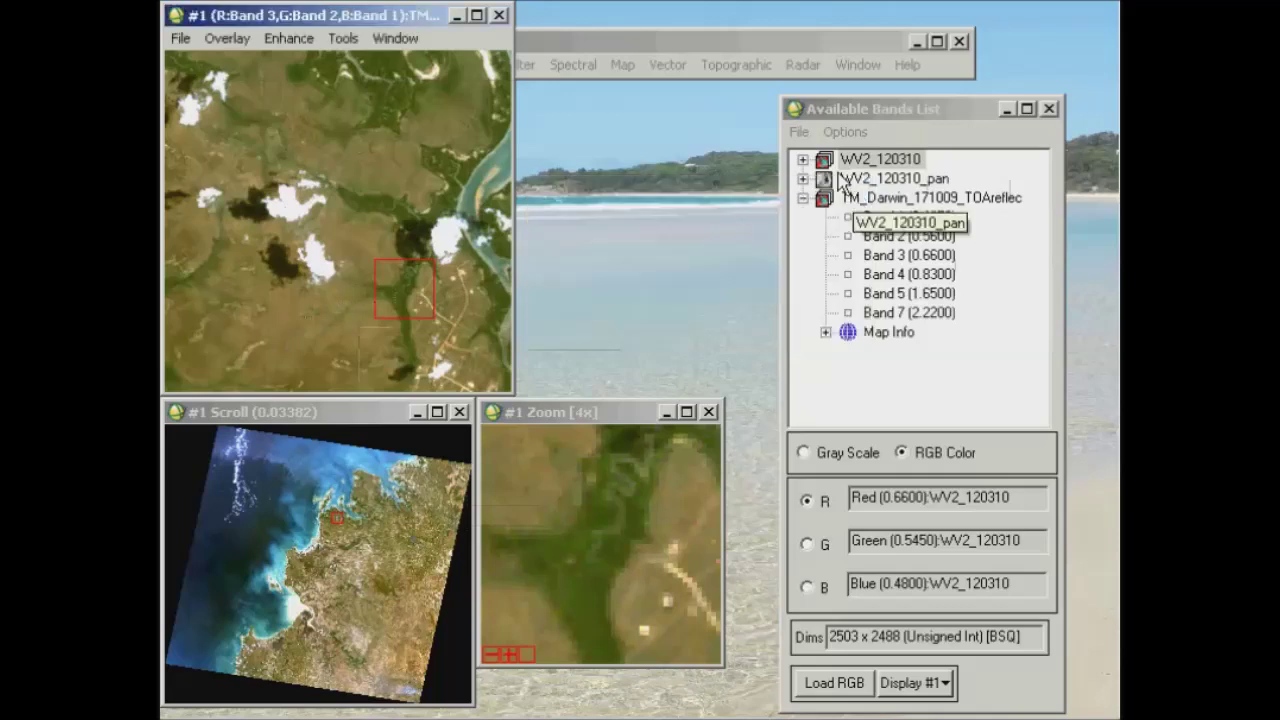
pyautogui.click(680, 46)
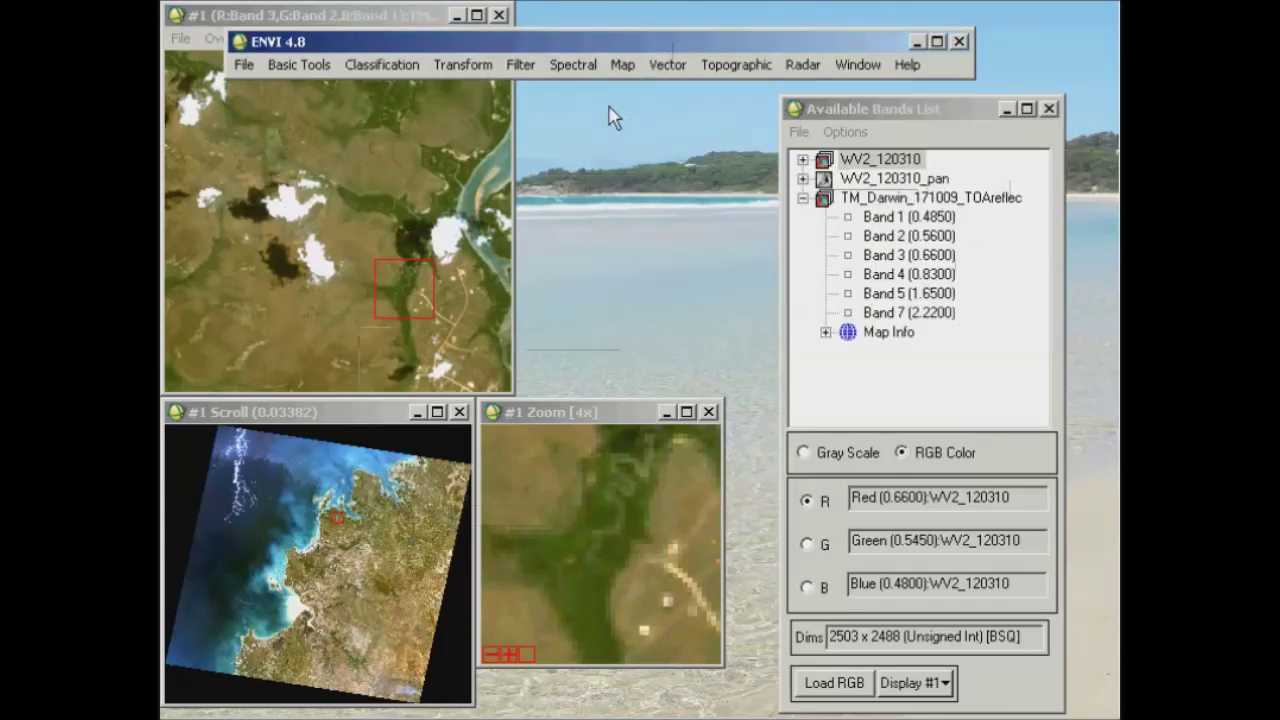
pyautogui.click(317, 64)
# - Compute basic statistics and histograms for the full TM_Darwin_171009_TOAreflec scene
pyautogui.moveTo(341, 233)
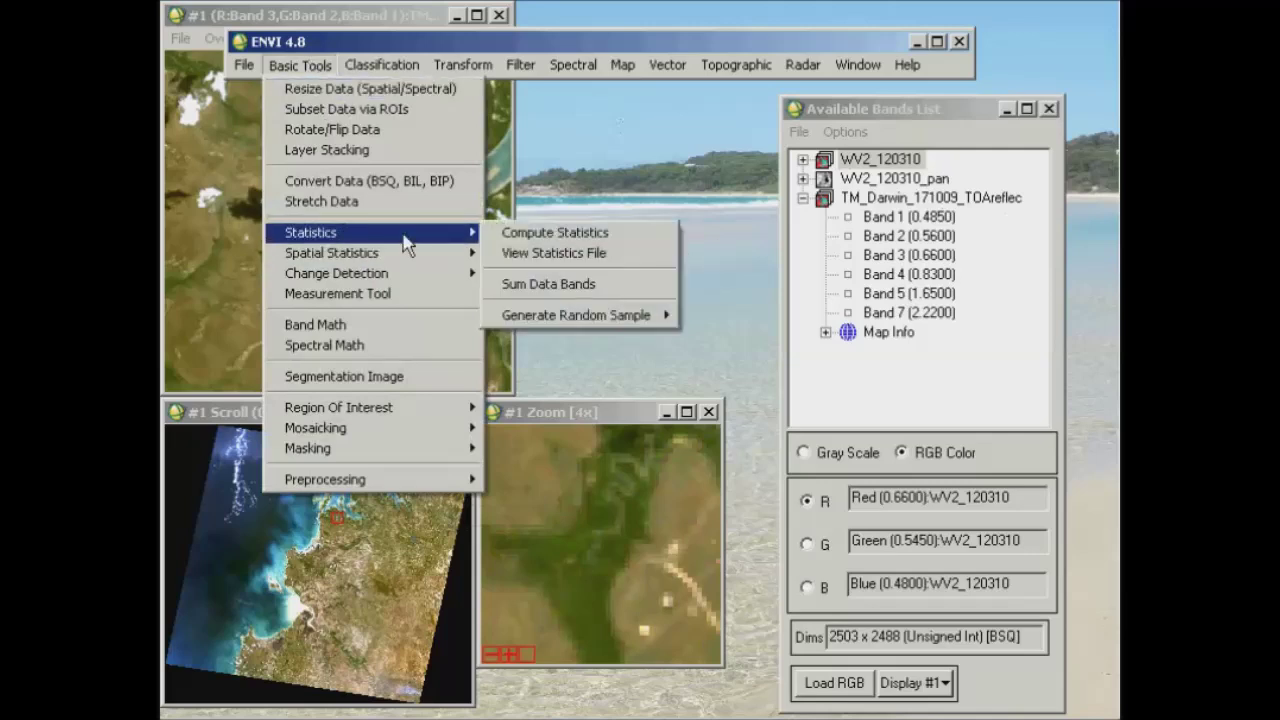
pyautogui.click(553, 236)
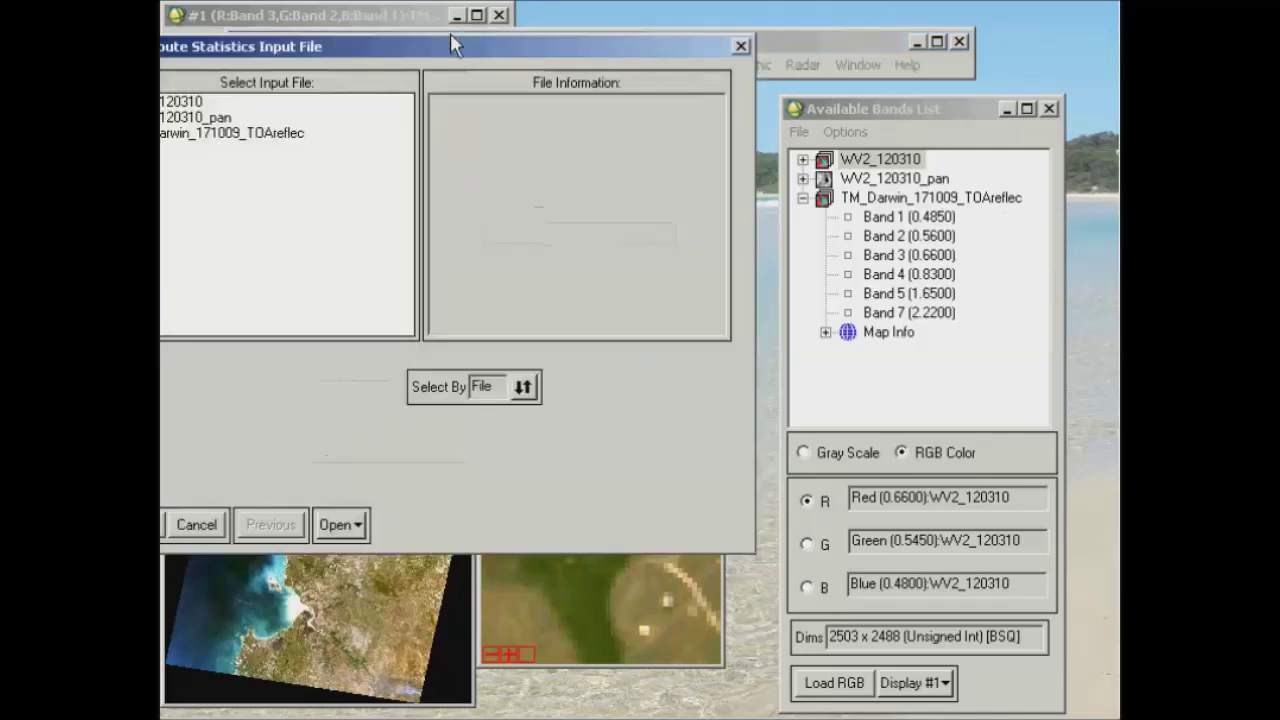
pyautogui.moveTo(566, 51); pyautogui.dragTo(719, 56)
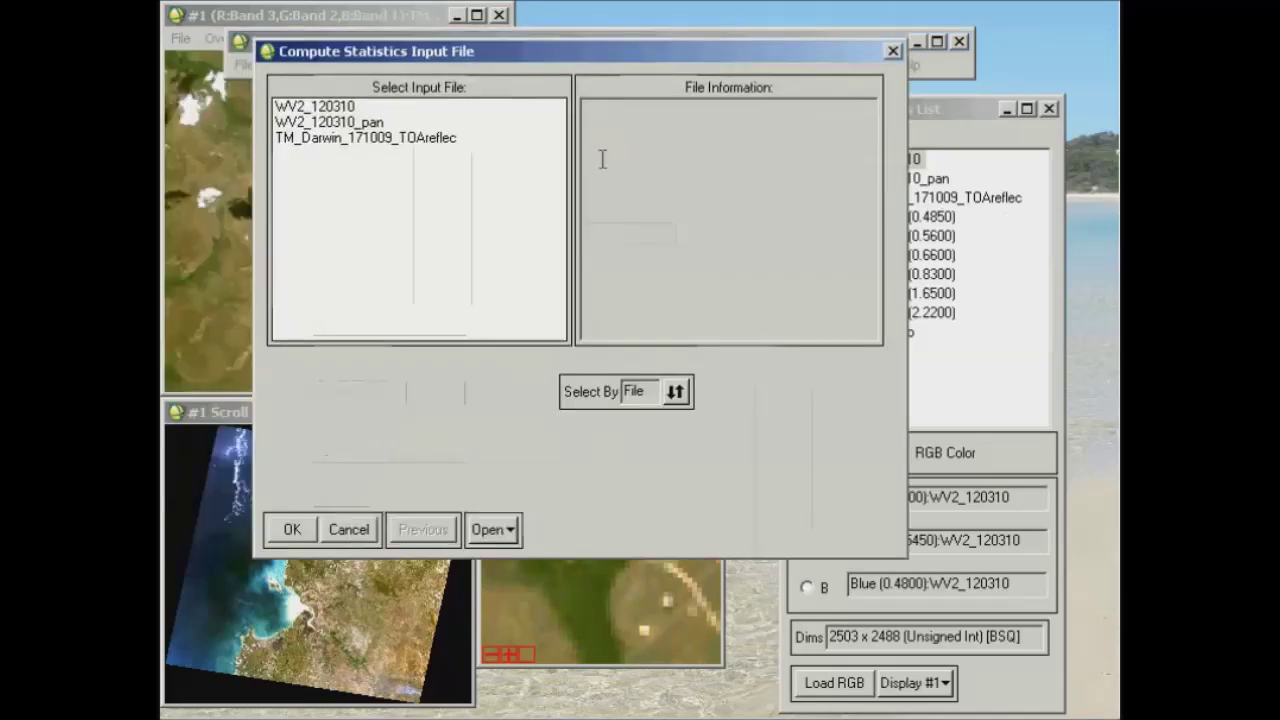
pyautogui.click(410, 143)
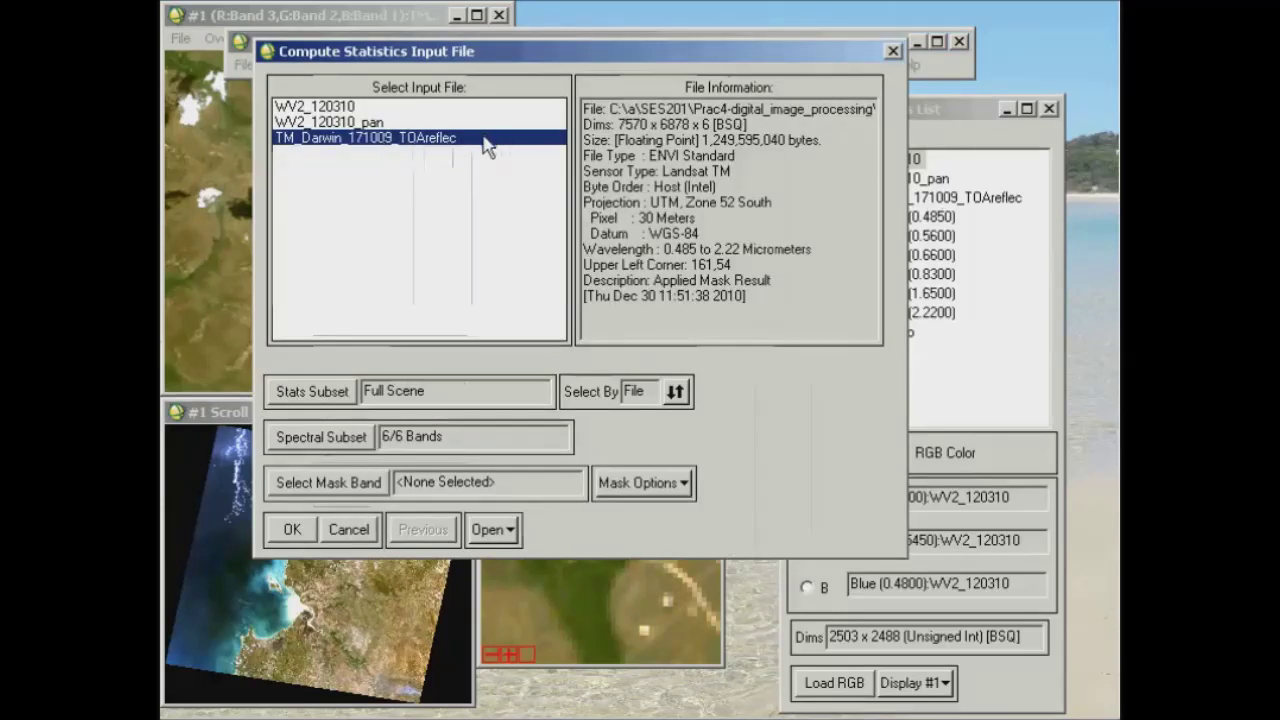
pyautogui.click(289, 532)
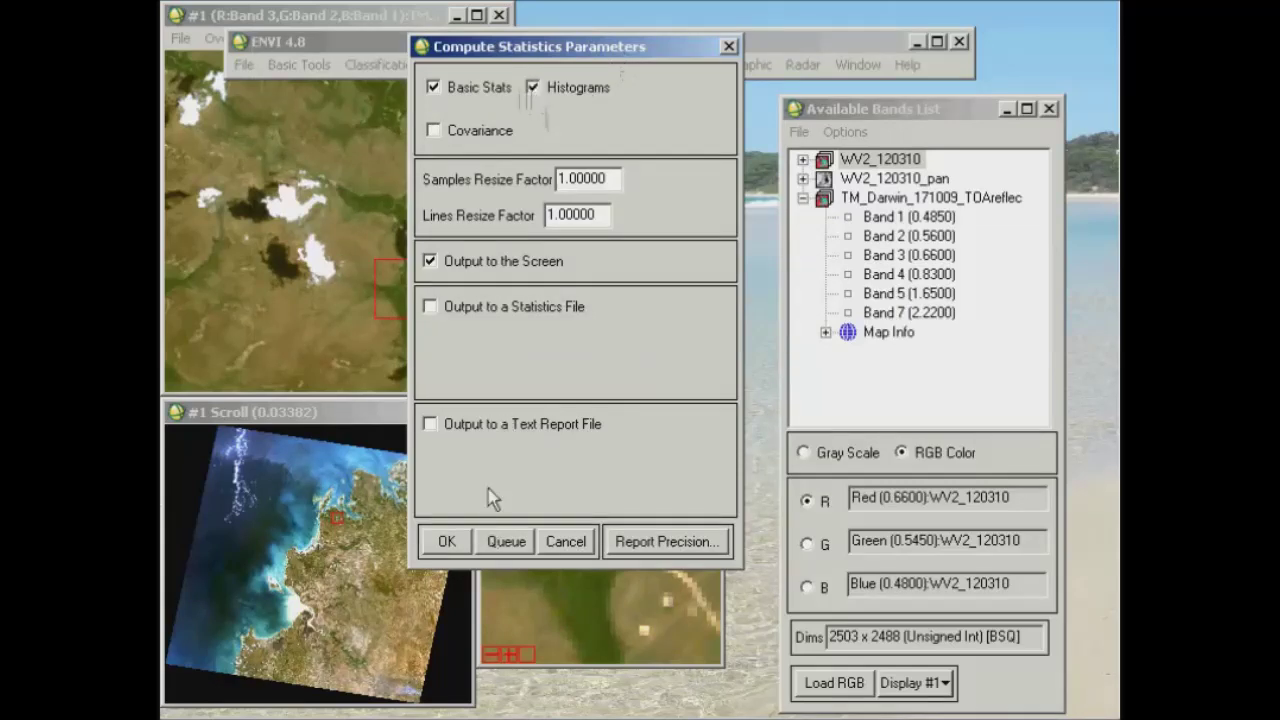
pyautogui.click(447, 542)
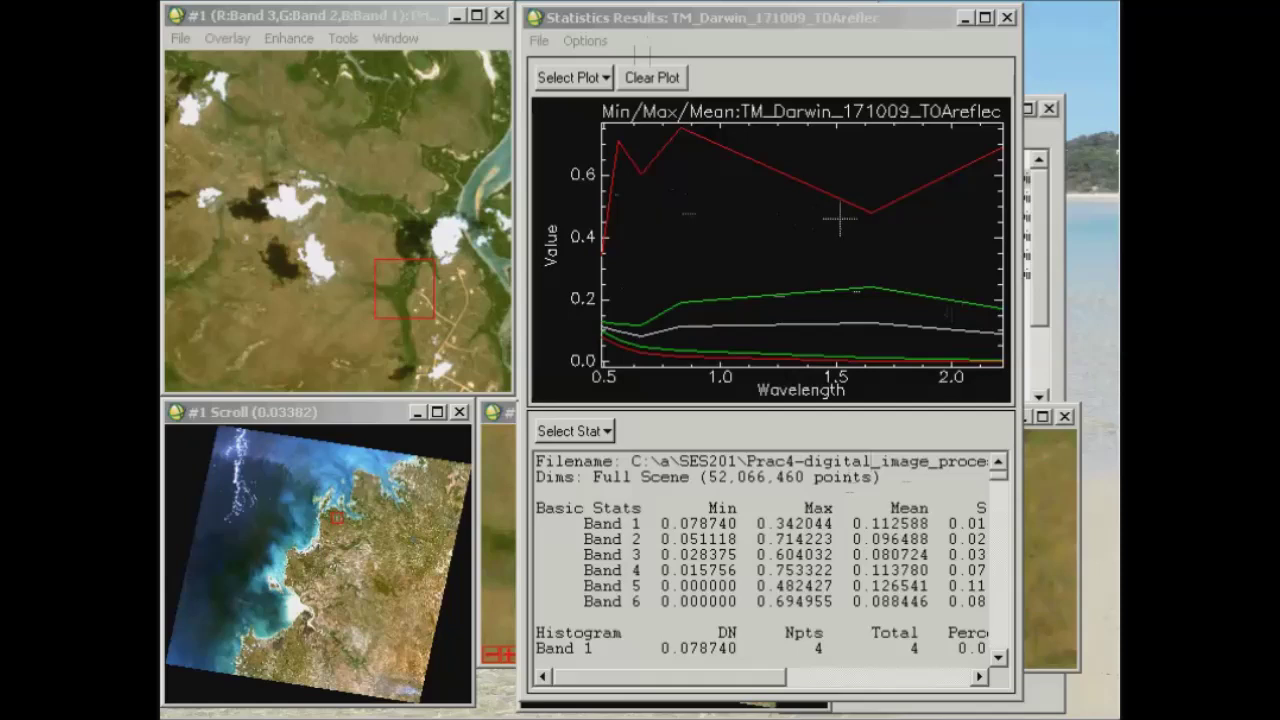
# - Bring up the context menu of the Min/Max/Mean statistics plot
pyautogui.rightClick(861, 161)
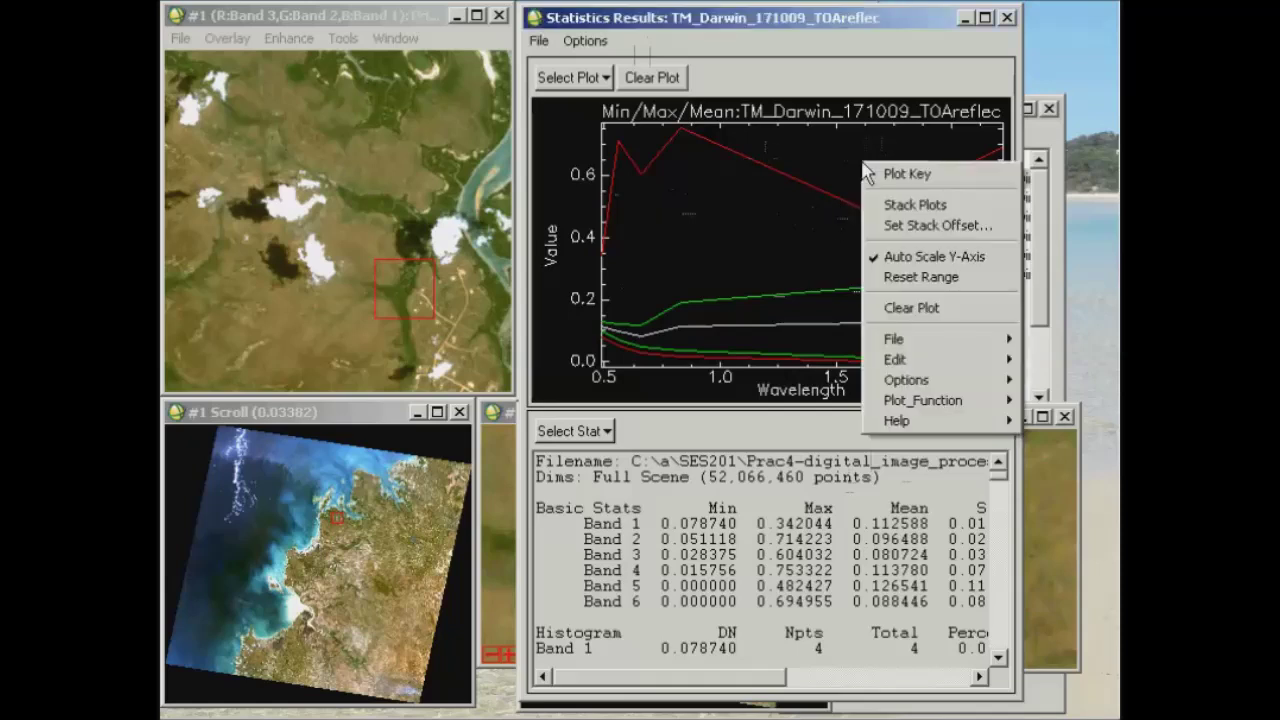
# - Add a Plot Key legend to the statistics plot and scroll the statistics table sideways
pyautogui.click(872, 180)
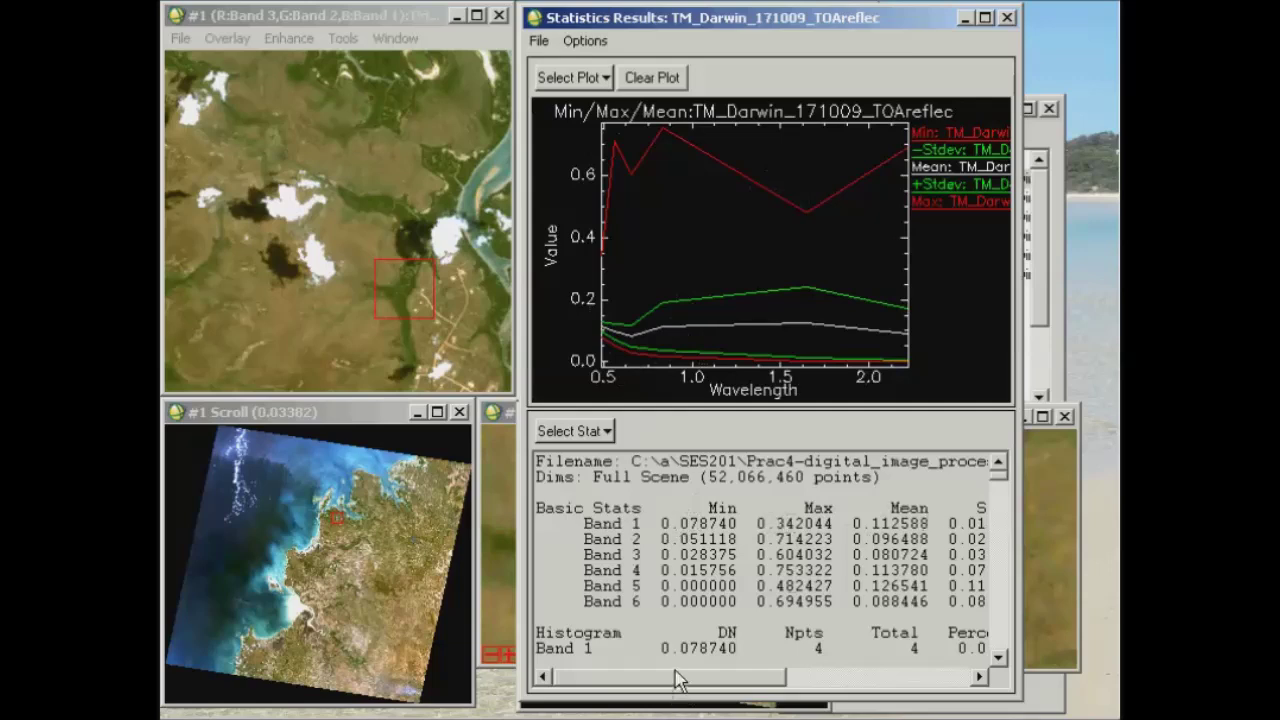
pyautogui.moveTo(677, 680); pyautogui.dragTo(648, 677)
# - Replace the Min/Max/Mean plot with the Band 1 histogram
pyautogui.click(666, 84)
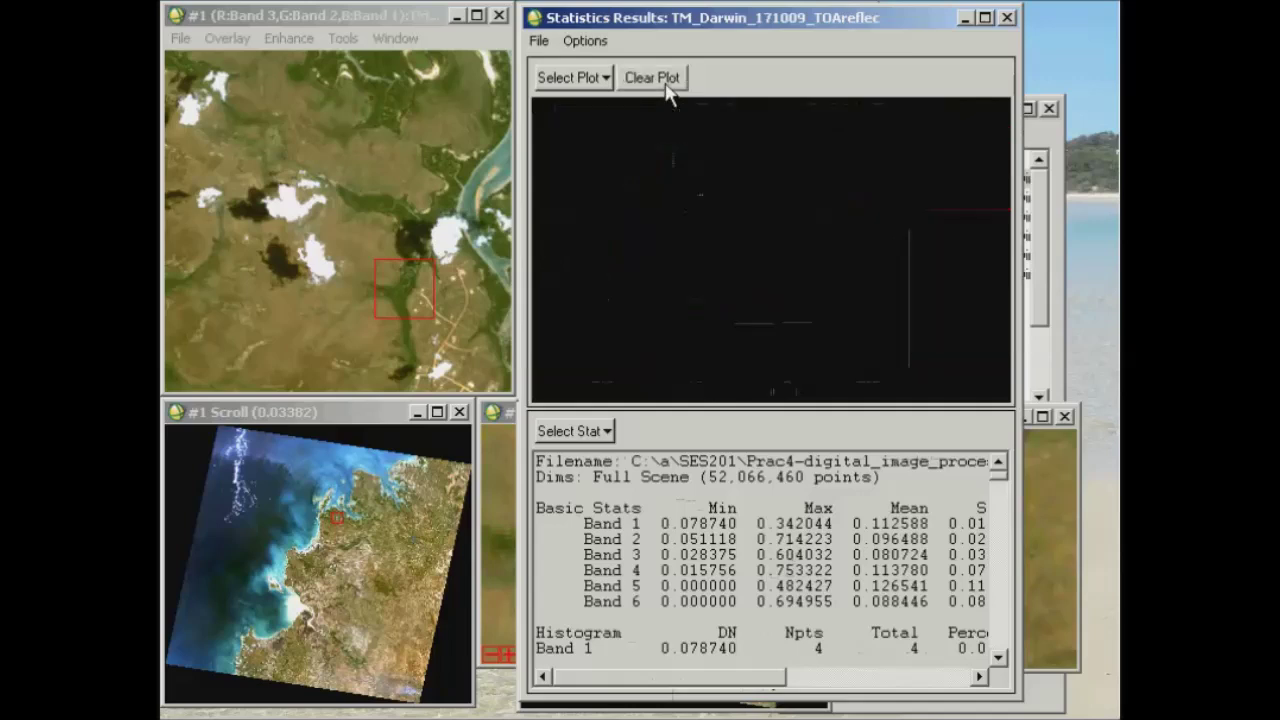
pyautogui.click(586, 84)
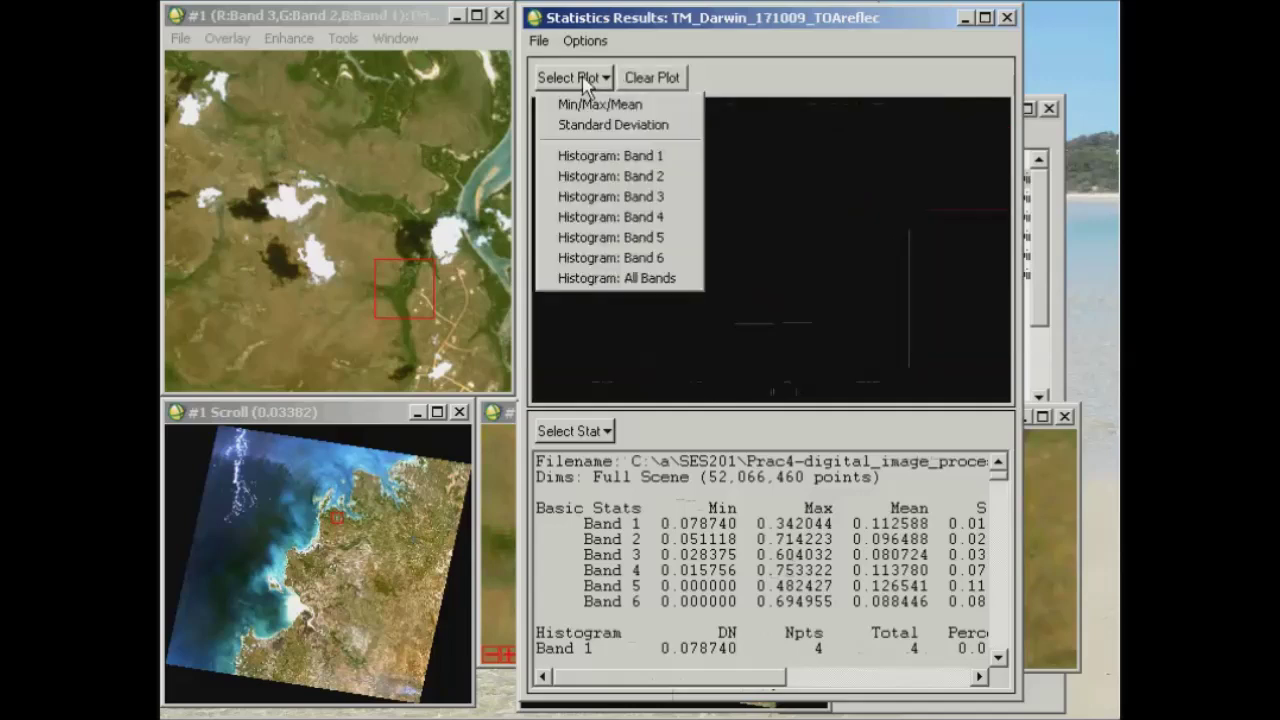
pyautogui.click(601, 160)
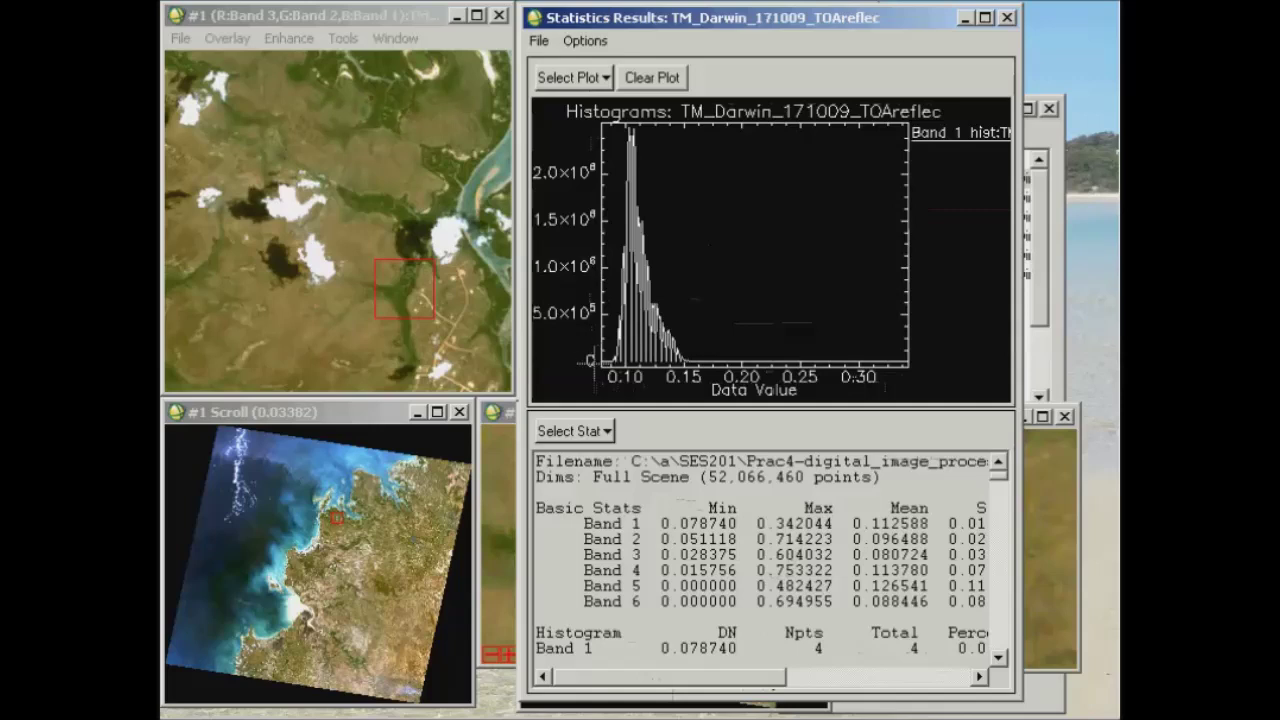
# - Plot histograms of all six bands together, then clear the plot
pyautogui.click(602, 86)
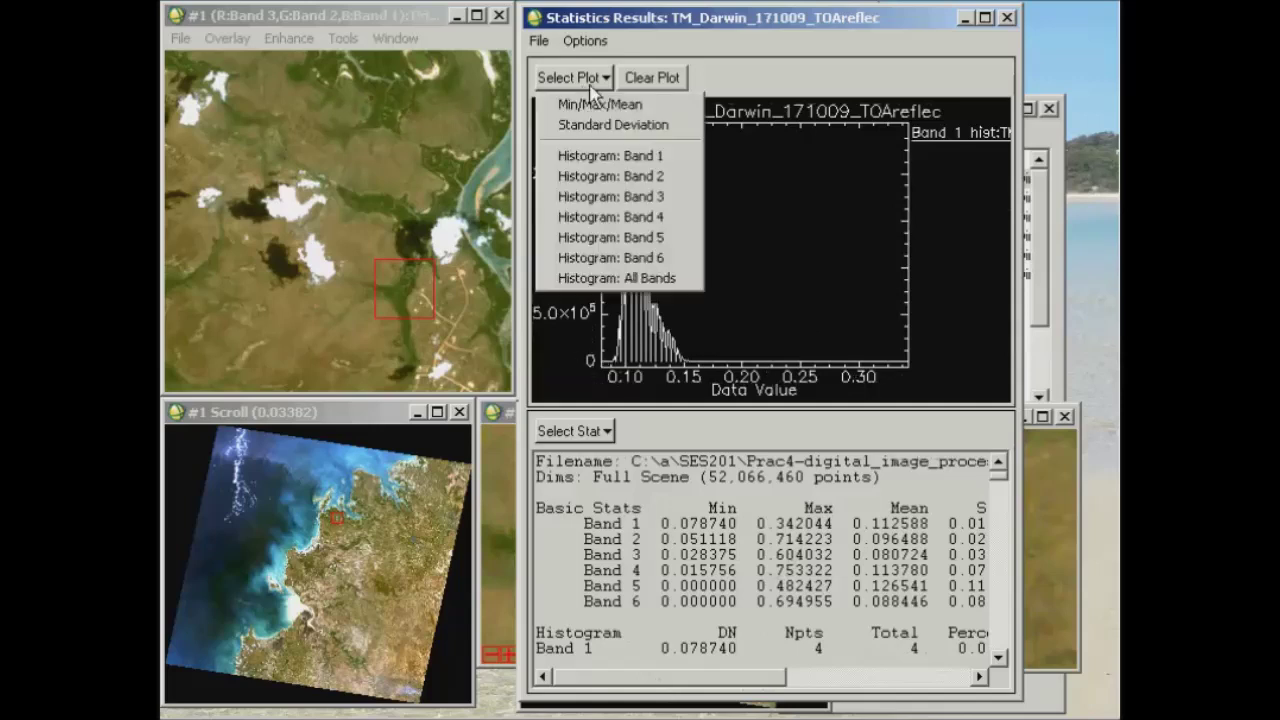
pyautogui.click(630, 283)
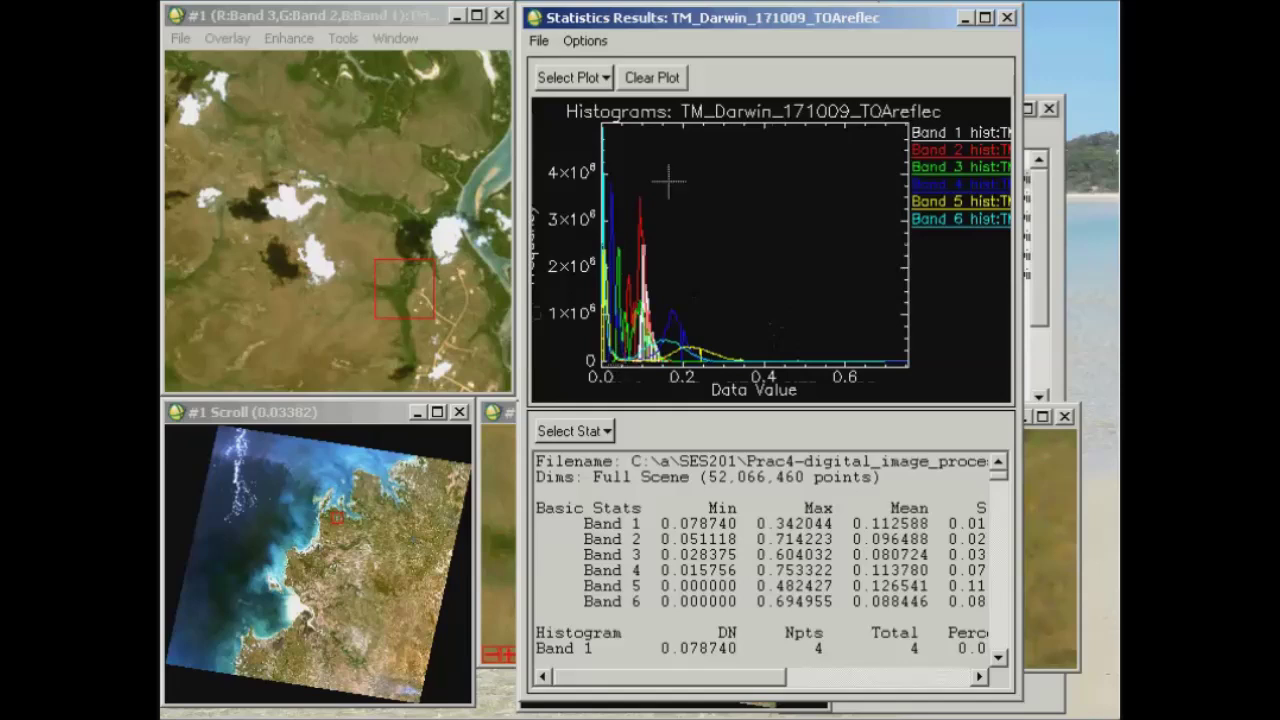
pyautogui.click(660, 78)
pyautogui.click(580, 78)
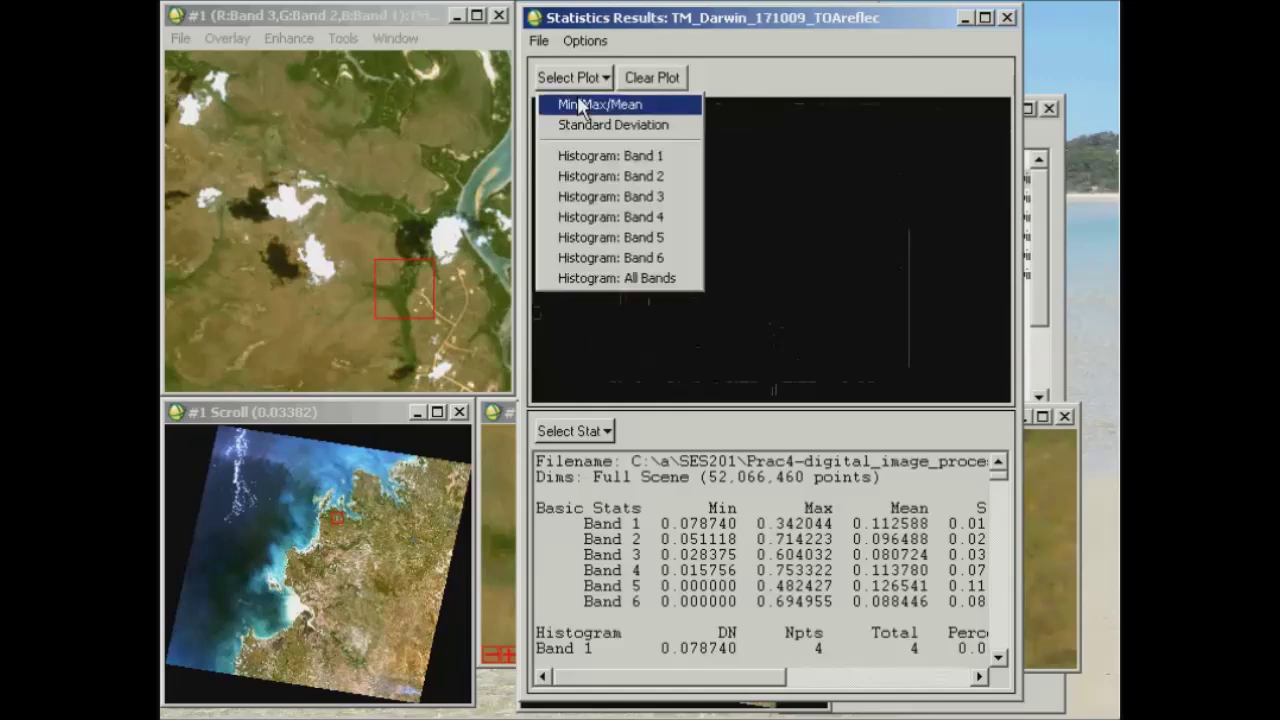
# - Overlay the Band 1, Band 2 and Band 5 histograms in the statistics plot
pyautogui.click(600, 156)
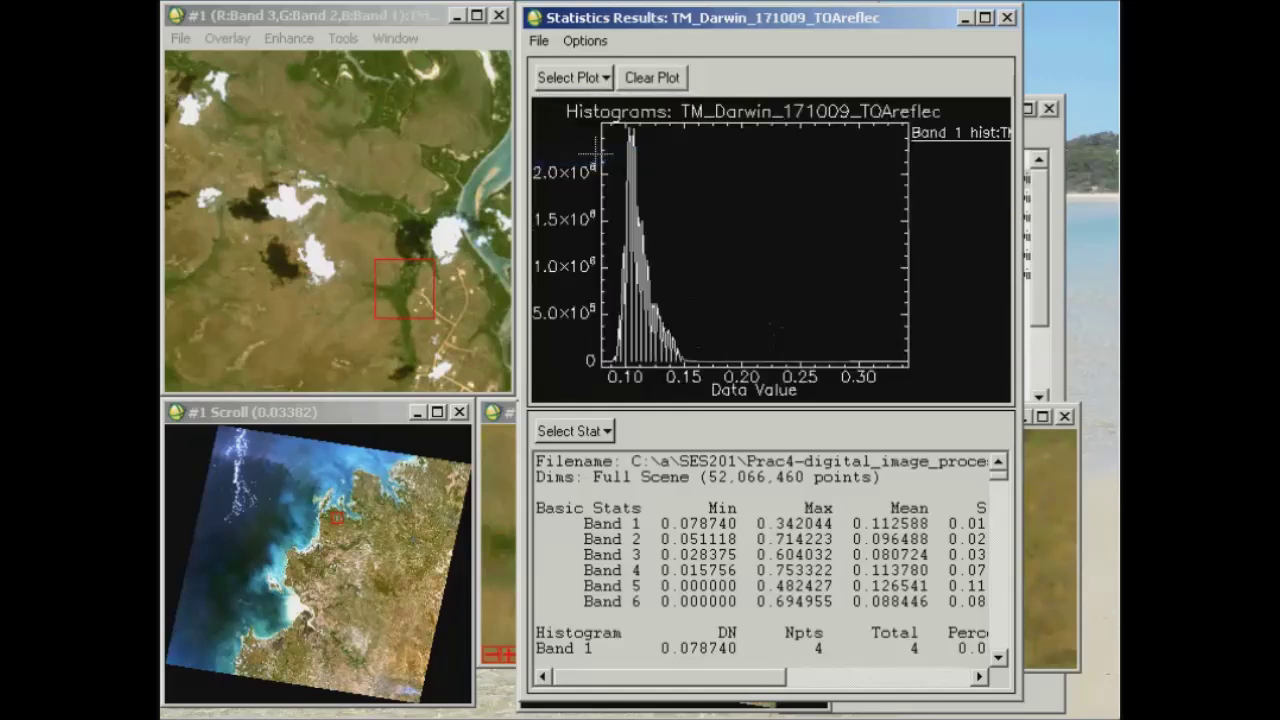
pyautogui.click(584, 79)
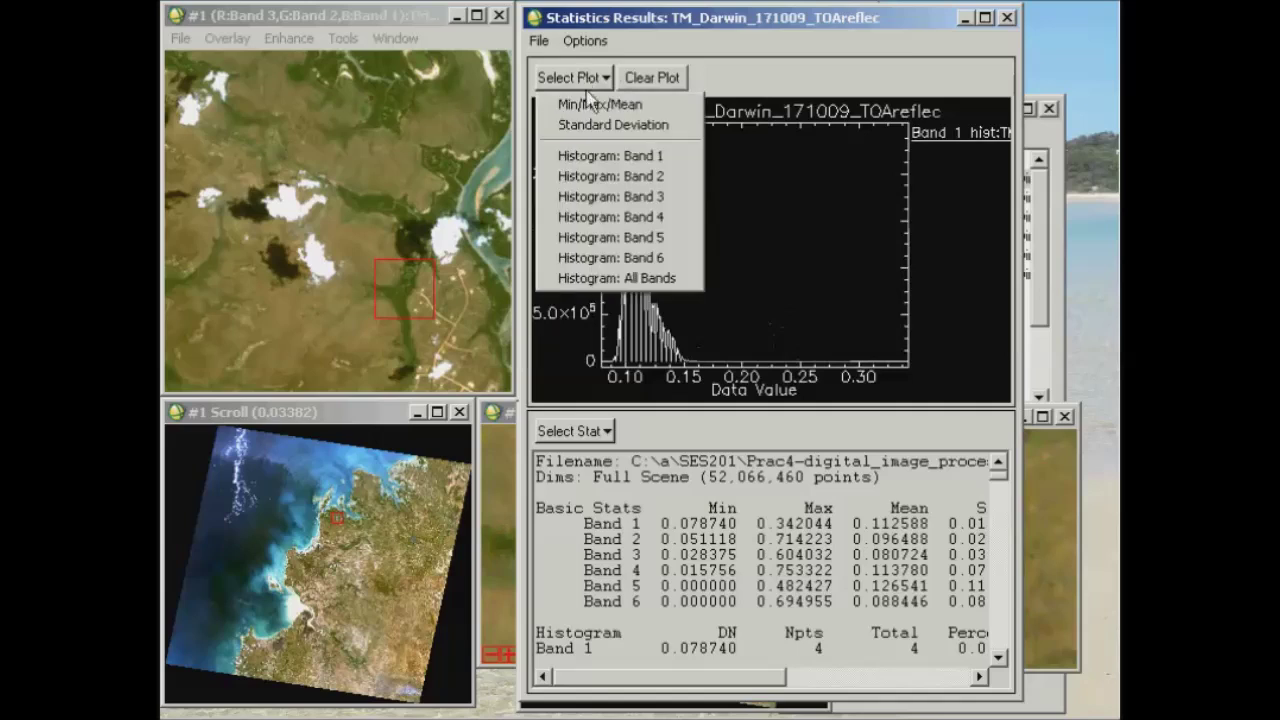
pyautogui.click(605, 177)
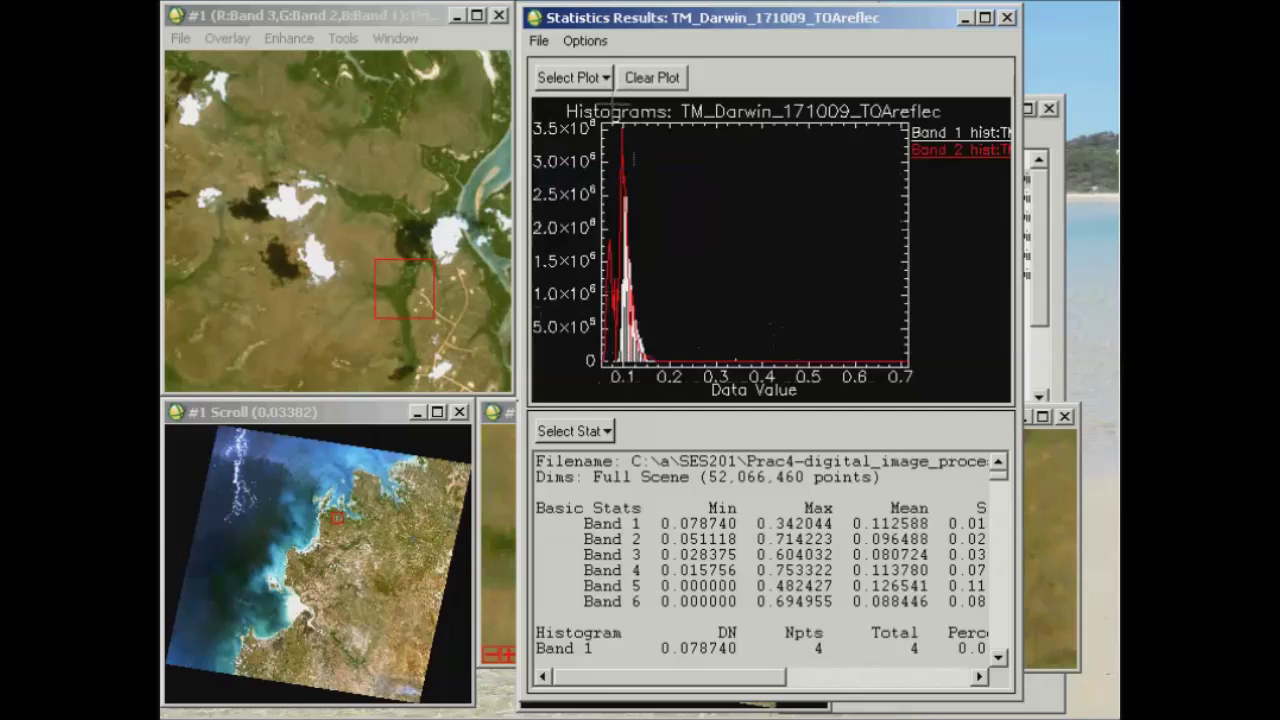
pyautogui.click(606, 79)
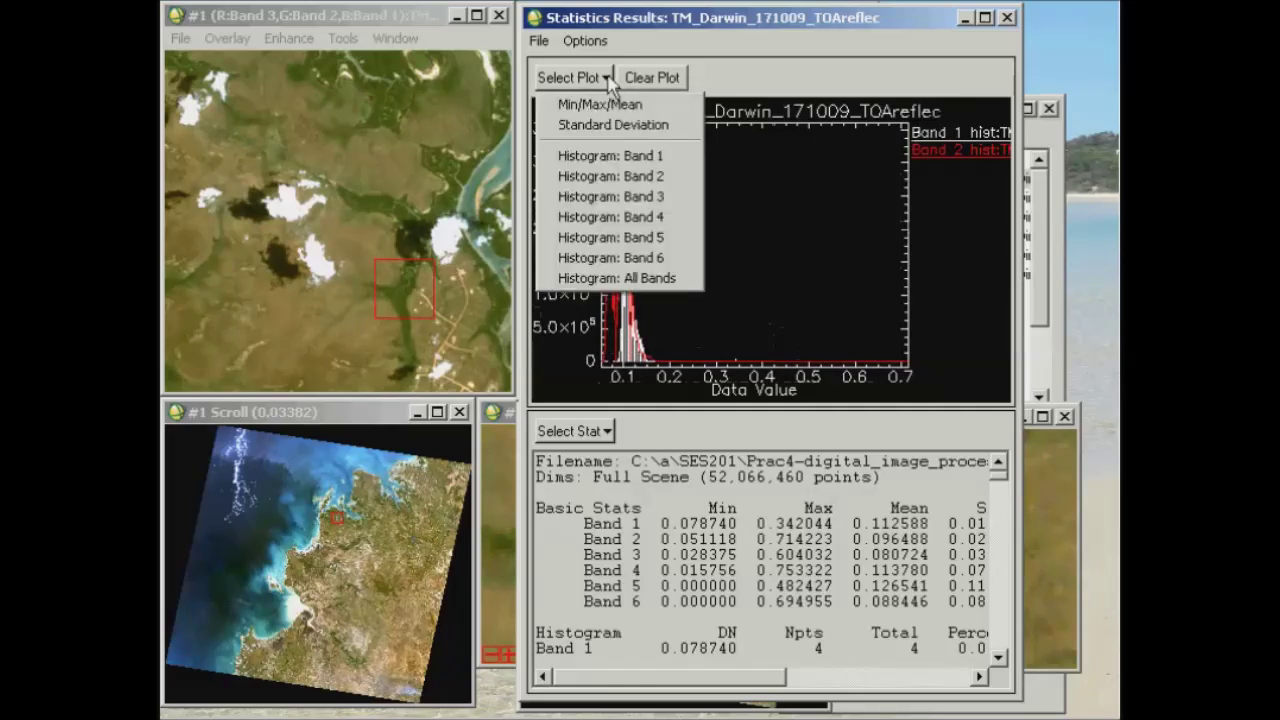
pyautogui.click(617, 243)
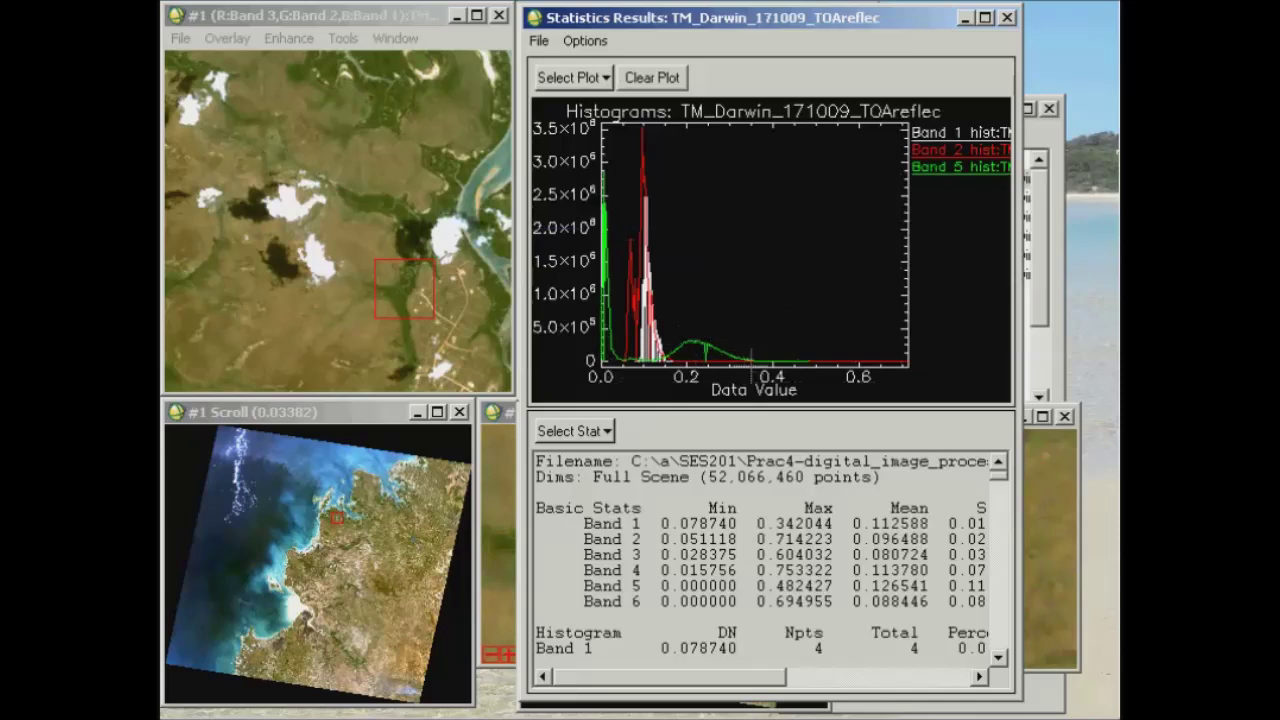
# - Read values along the Band 5 curve, scroll the statistics text, and move the window aside
pyautogui.click(694, 342)
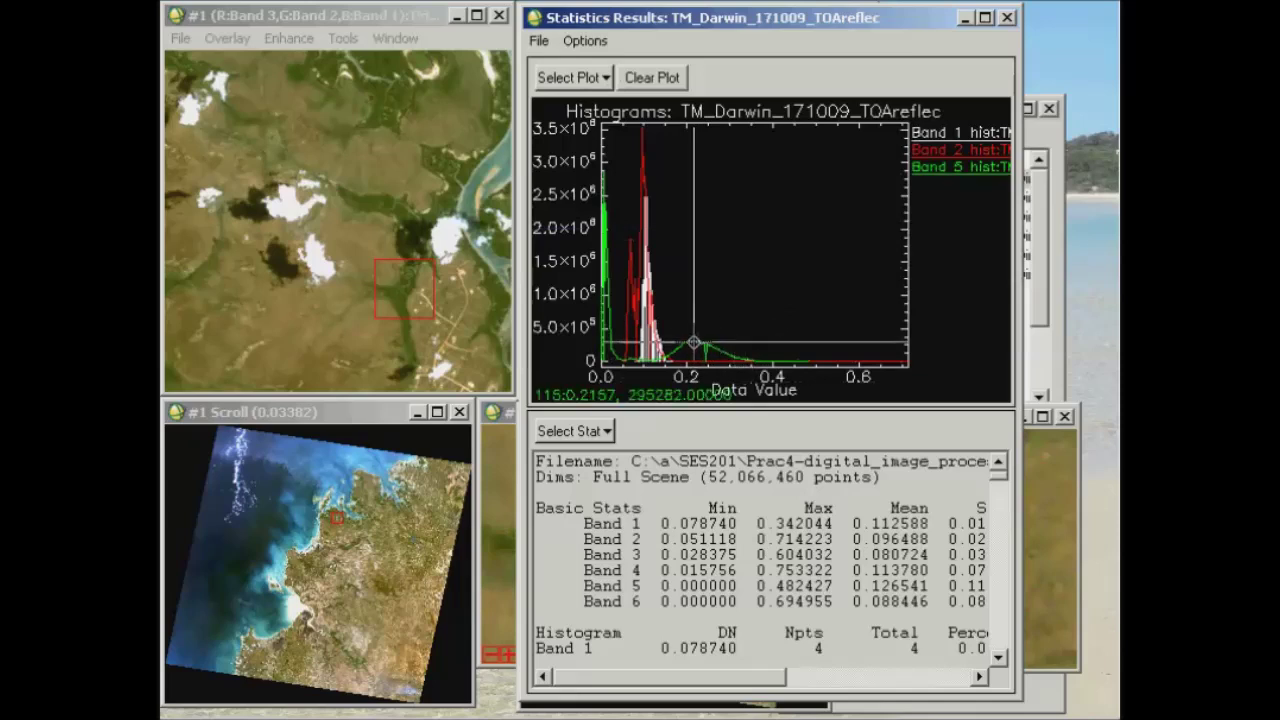
pyautogui.moveTo(694, 342); pyautogui.dragTo(712, 342)
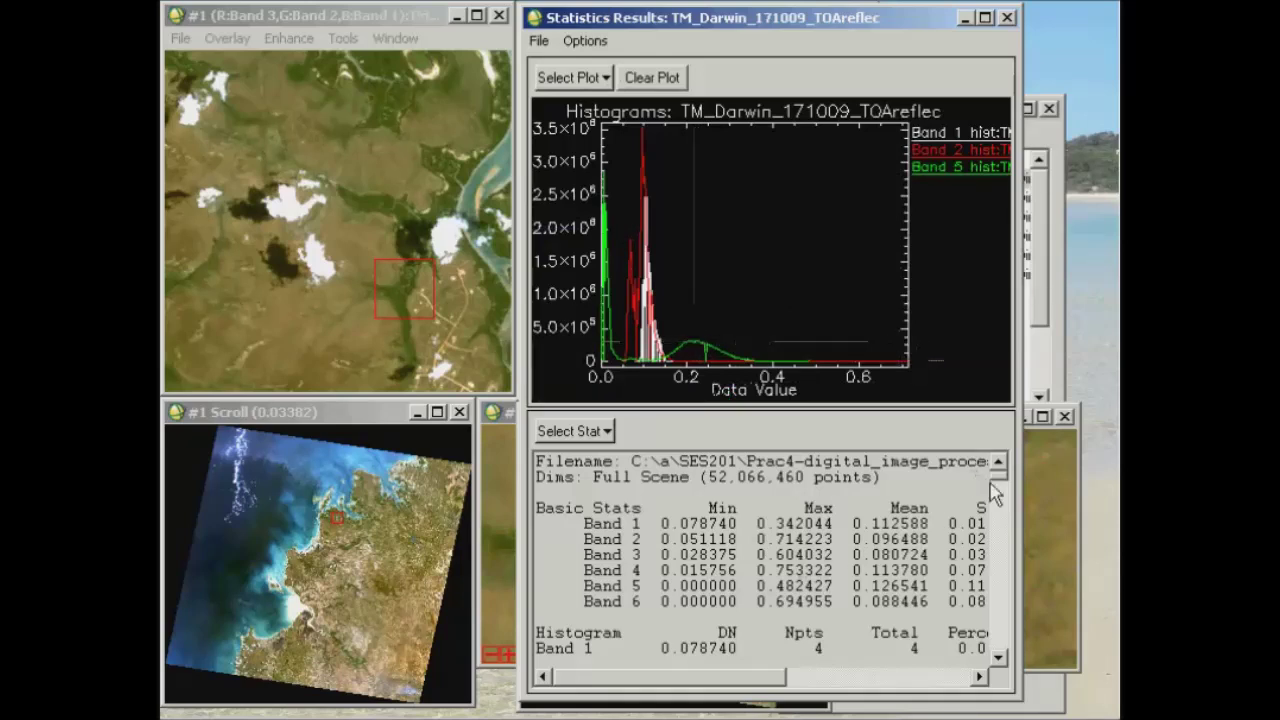
pyautogui.moveTo(1008, 481)
pyautogui.mouseDown()
pyautogui.moveTo(1008, 498)
pyautogui.moveTo(1008, 481)
pyautogui.mouseUp()
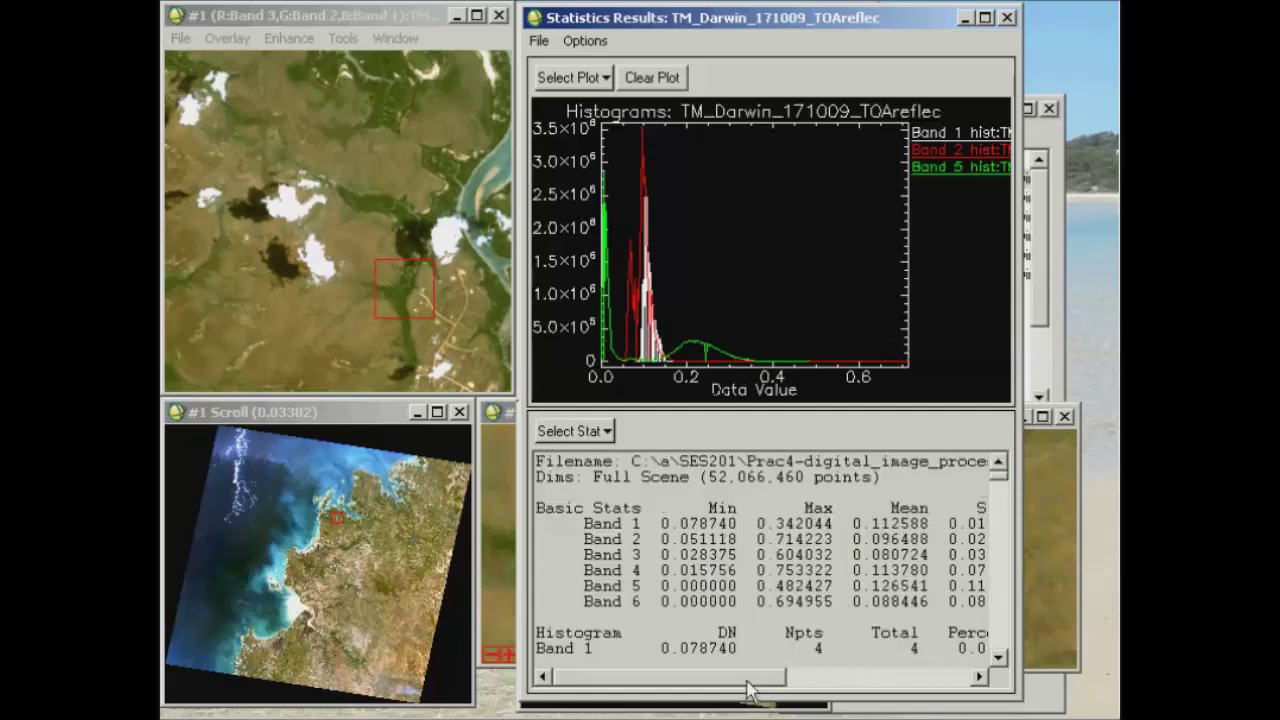
pyautogui.moveTo(750, 678); pyautogui.dragTo(700, 690)
pyautogui.moveTo(815, 32); pyautogui.dragTo(465, 55)
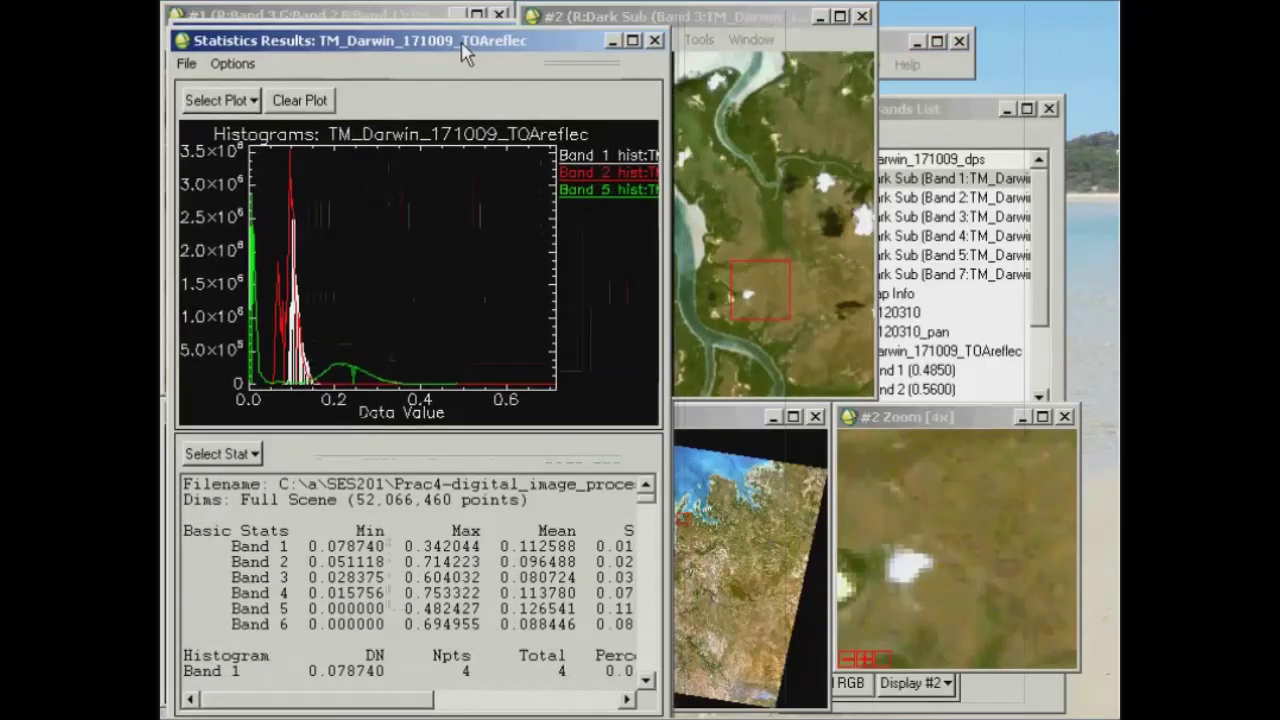
# - Minimize the statistics and geographically link TOA reflectance display #1 with Dark Sub display #2
pyautogui.click(611, 40)
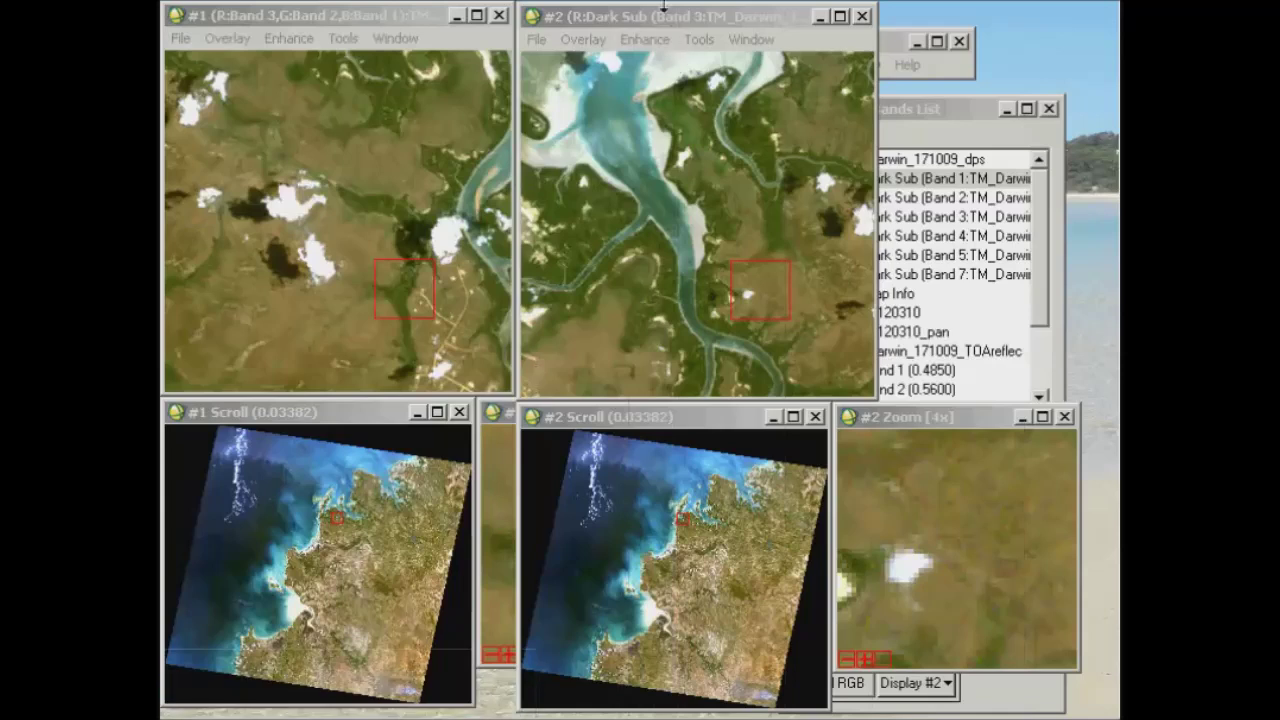
pyautogui.click(668, 18)
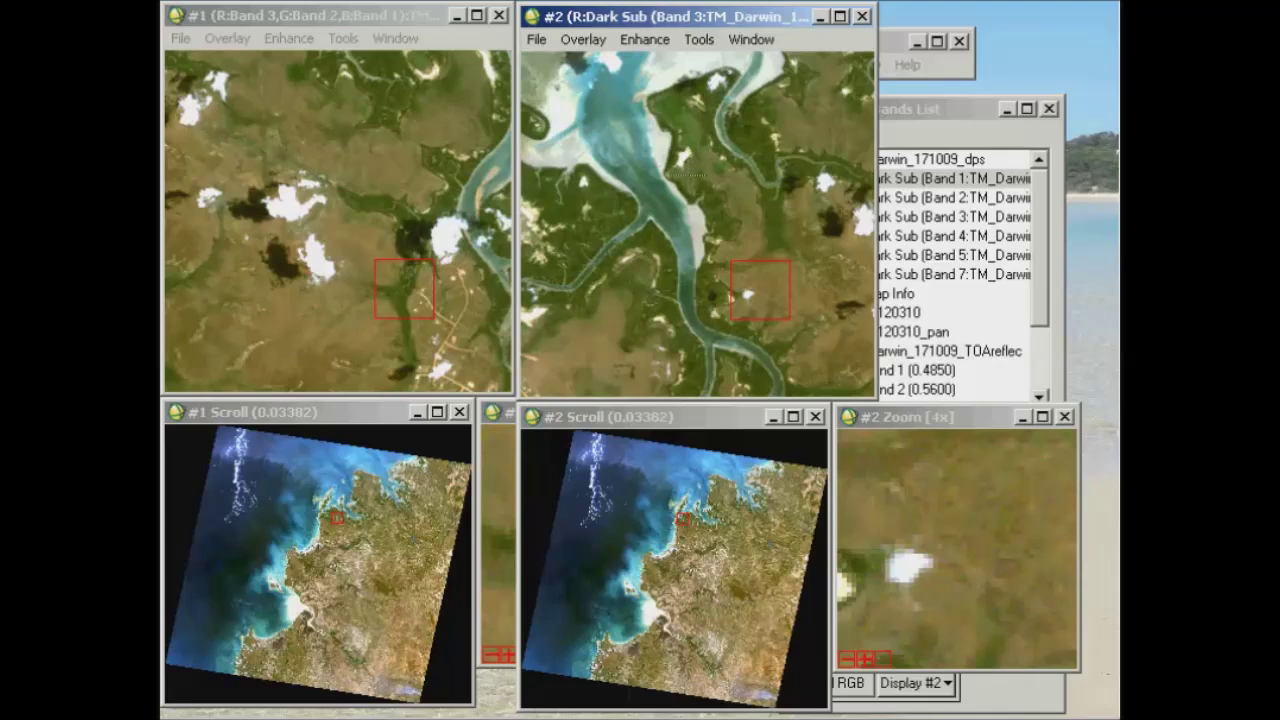
pyautogui.rightClick(653, 173)
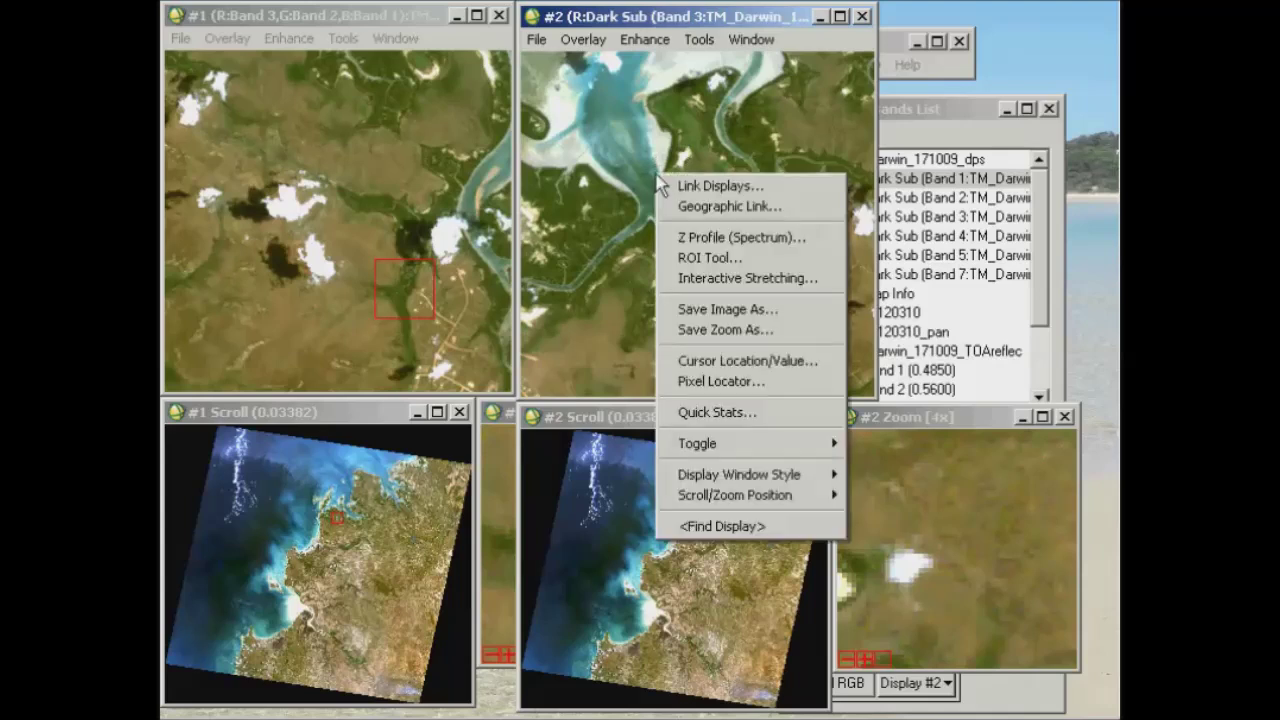
pyautogui.click(722, 206)
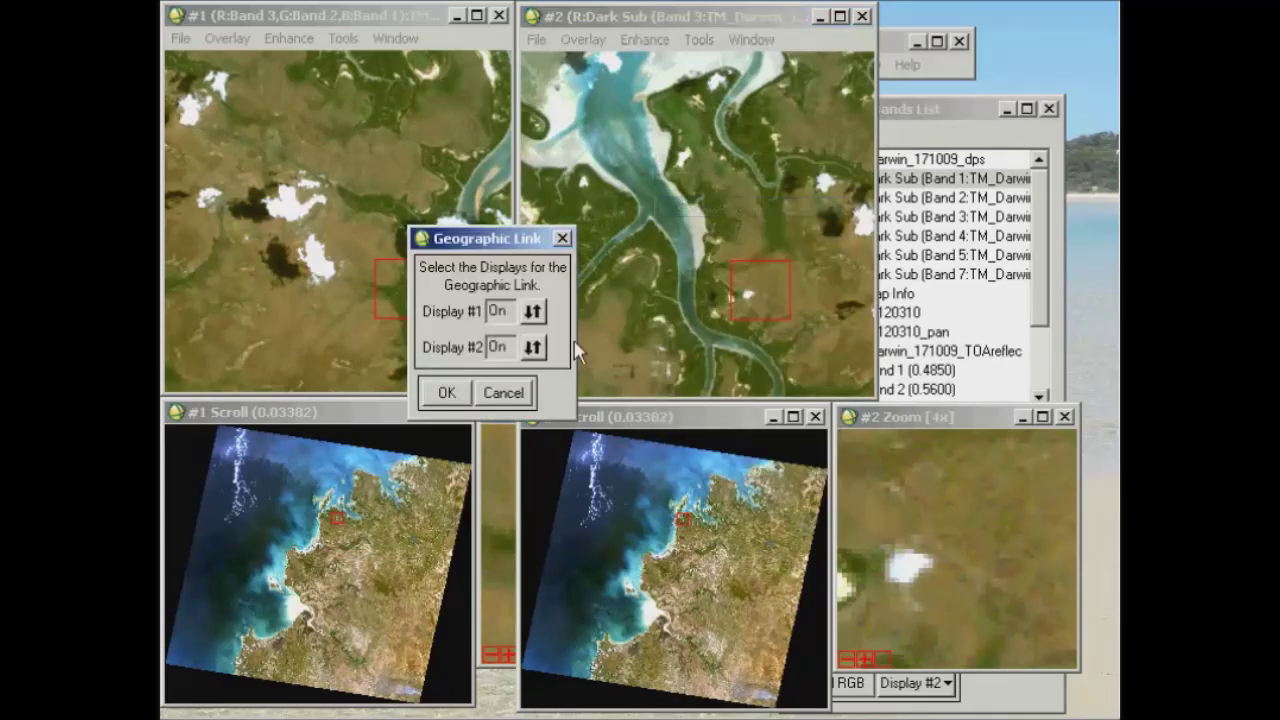
pyautogui.click(441, 393)
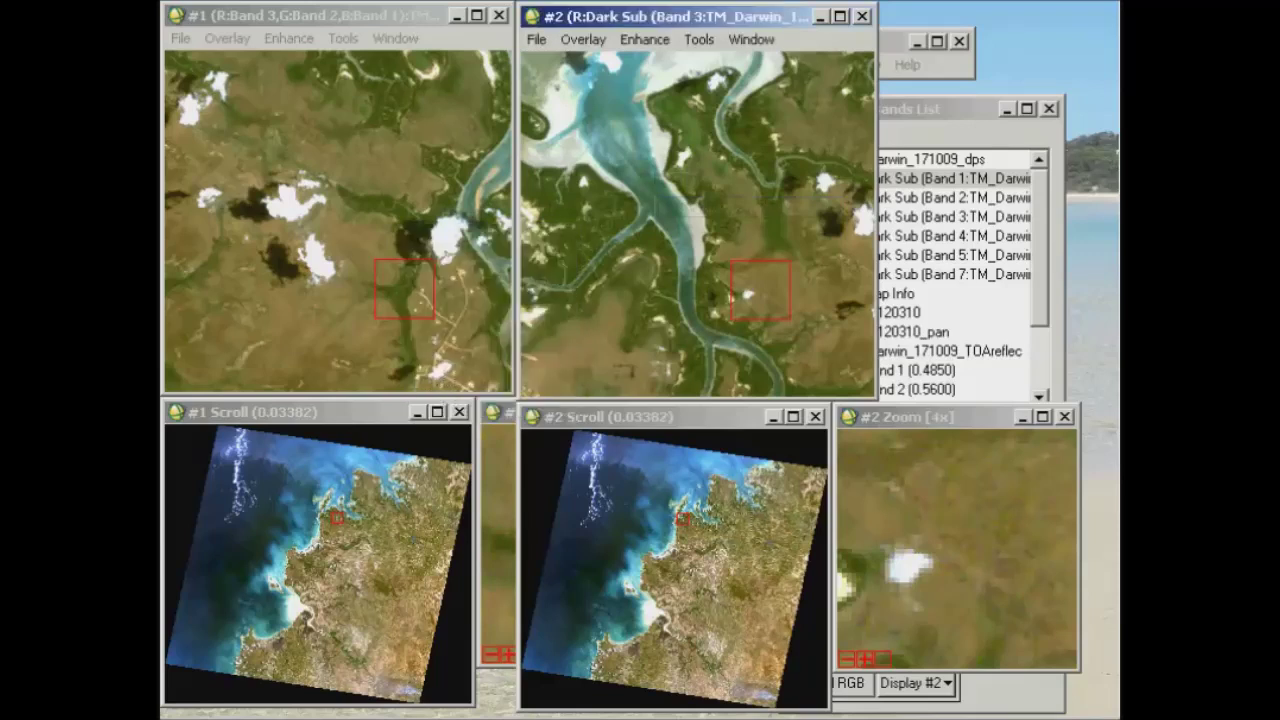
# - Center both linked views on the coast and turn on crosshairs in both Zoom windows
pyautogui.click(710, 488)
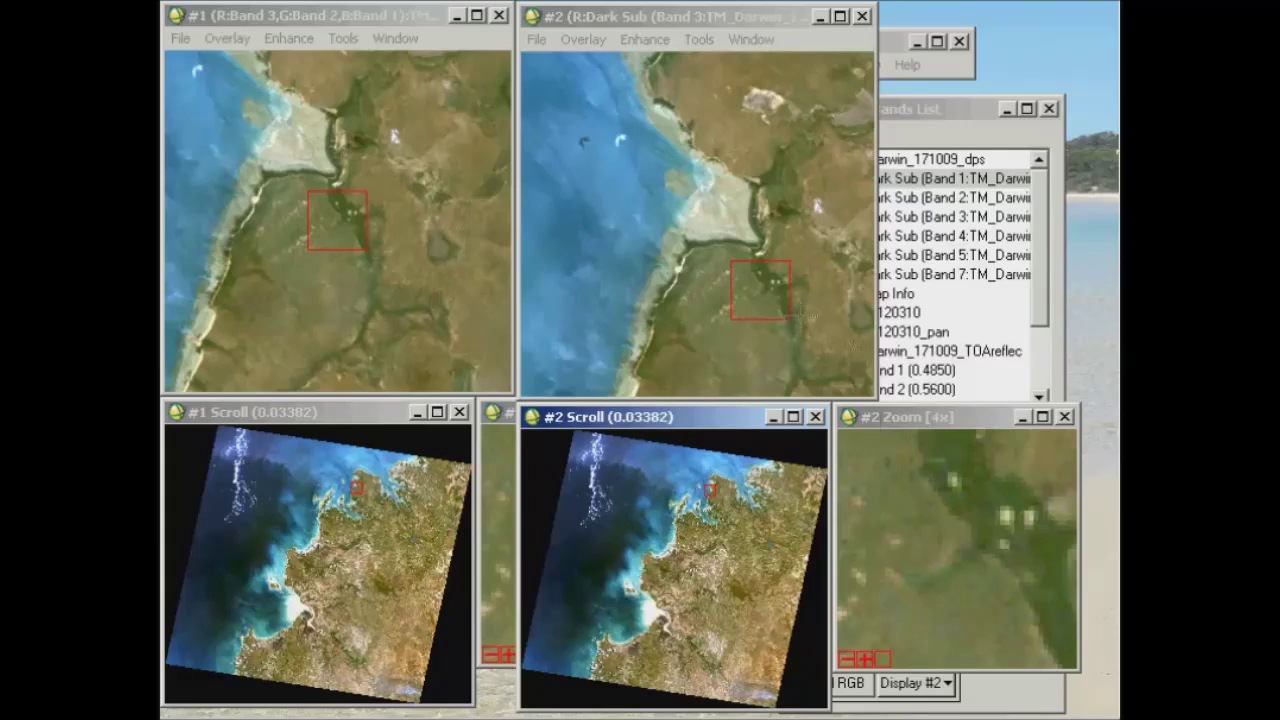
pyautogui.click(508, 414)
pyautogui.click(912, 418)
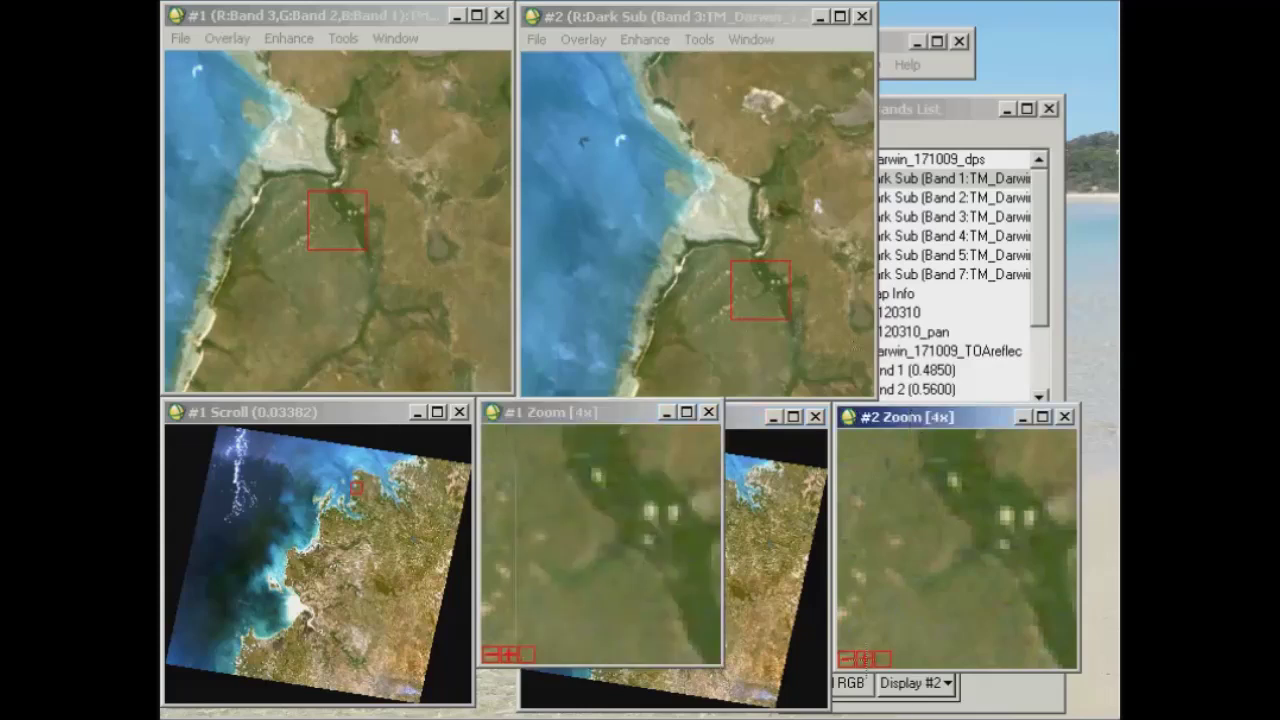
pyautogui.click(880, 658)
pyautogui.click(527, 655)
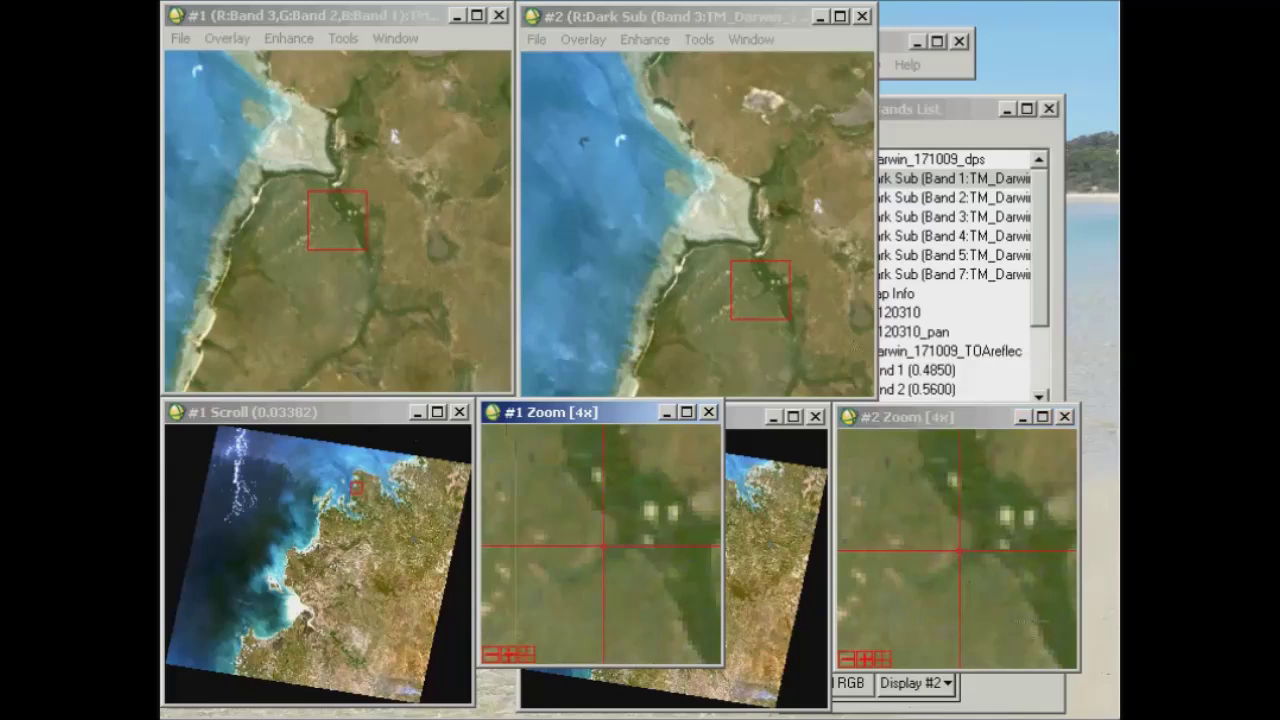
# - Open Z Profile spectra for displays #2 and #1, placing them at the top right and left
pyautogui.rightClick(748, 186)
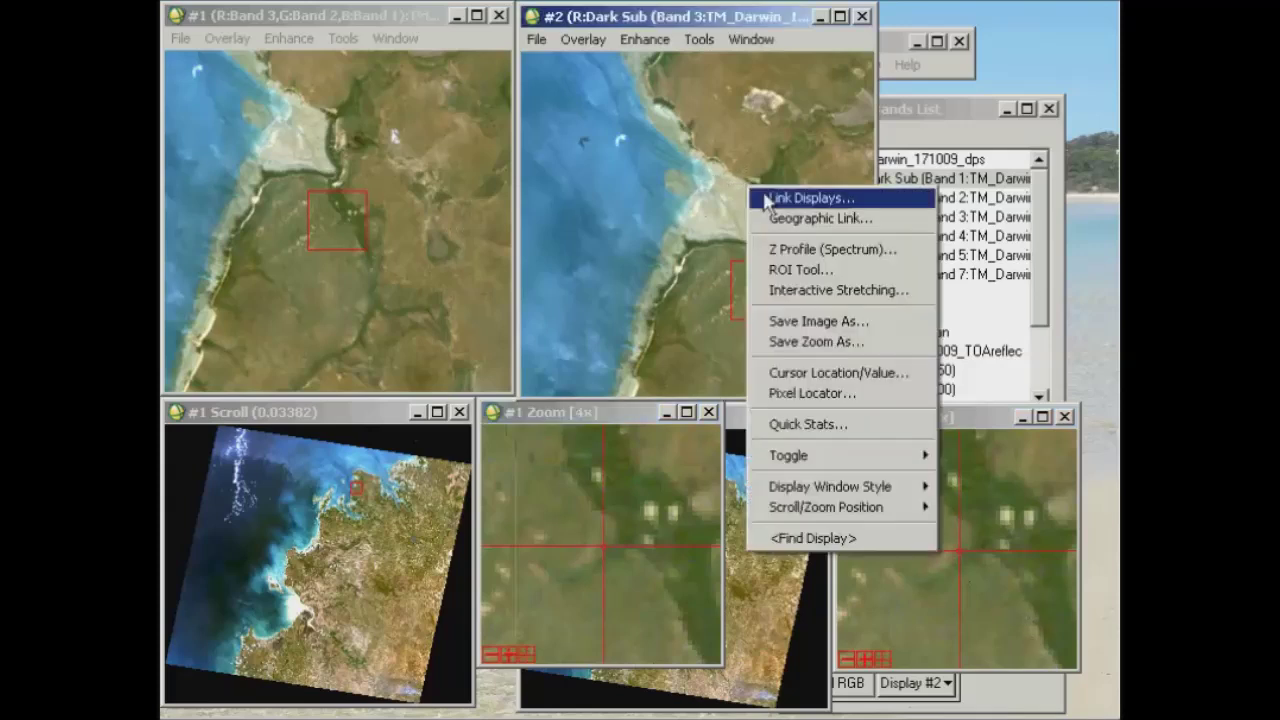
pyautogui.click(808, 250)
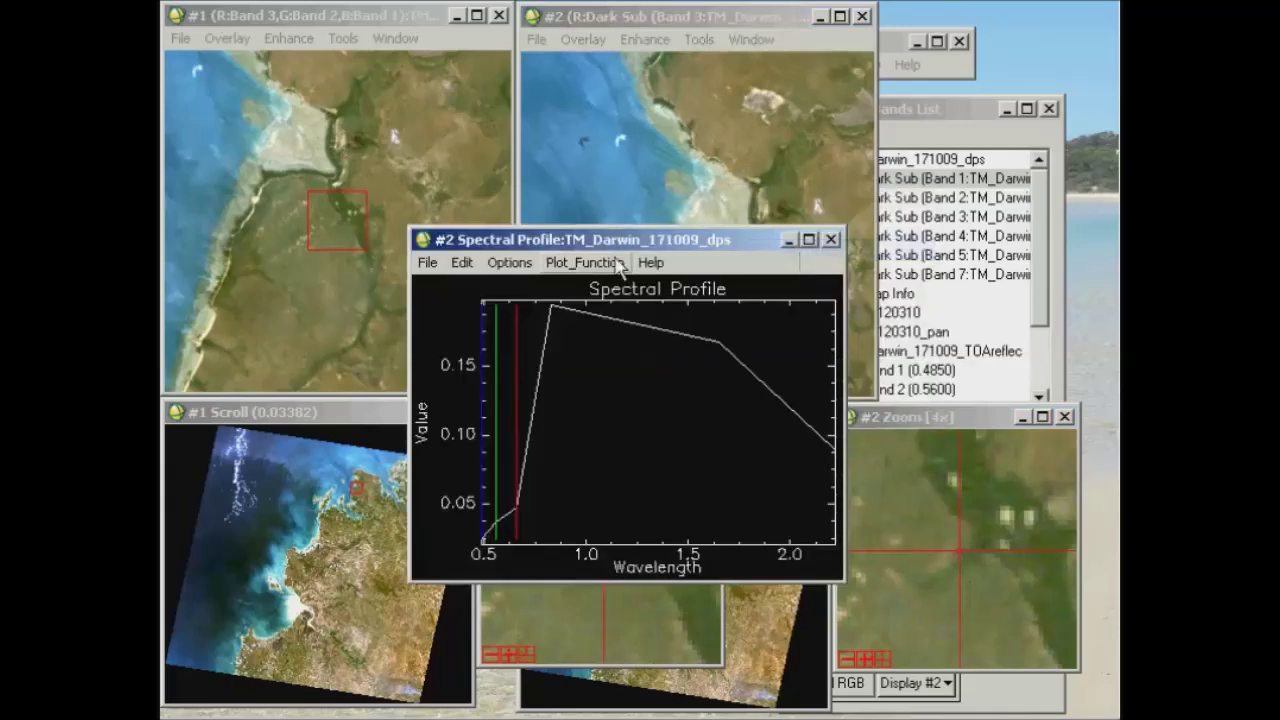
pyautogui.moveTo(624, 246); pyautogui.dragTo(886, 22)
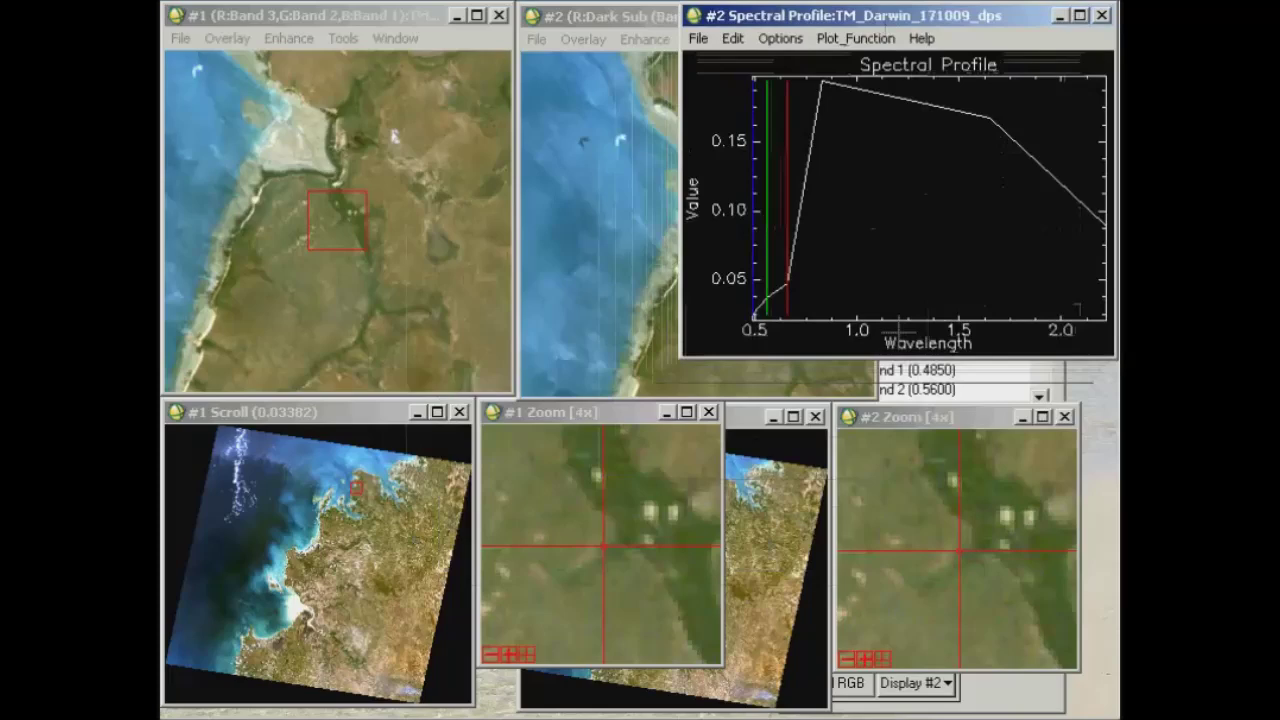
pyautogui.rightClick(399, 271)
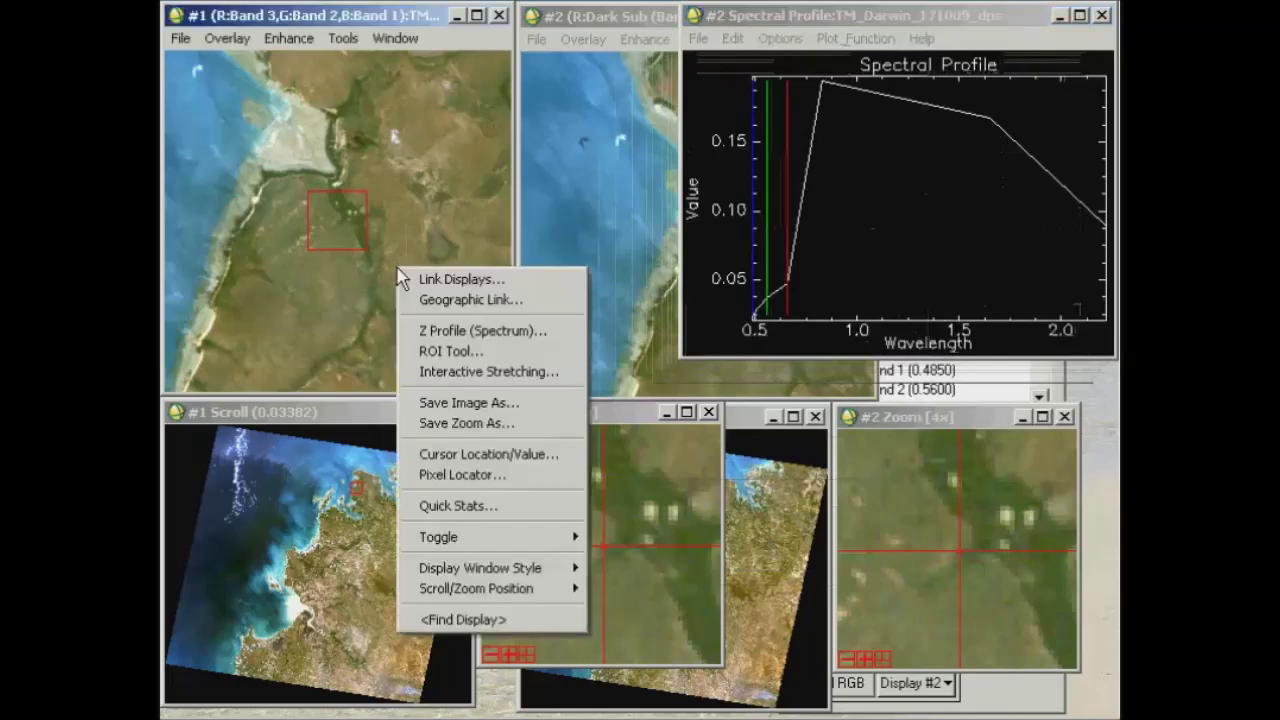
pyautogui.click(482, 330)
pyautogui.moveTo(672, 245); pyautogui.dragTo(502, 25)
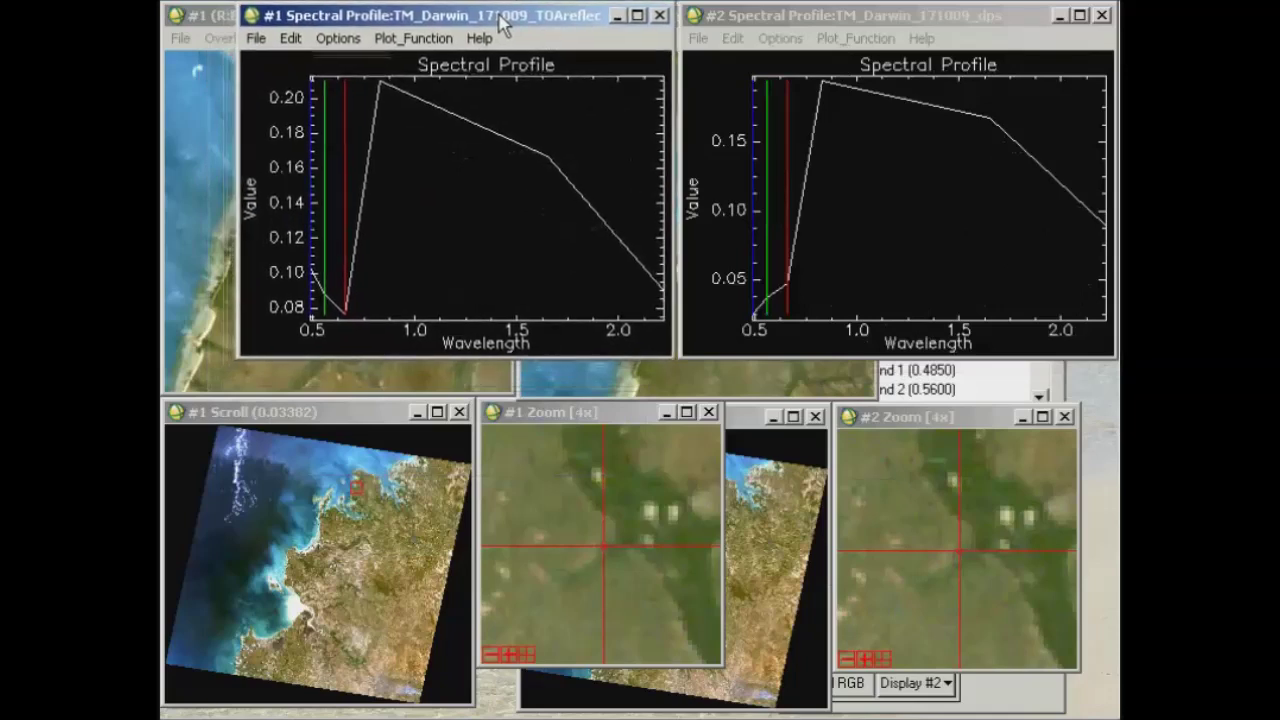
pyautogui.rightClick(1048, 62)
# - Show the plot key, drag the dark-subtracted curve into the TOA profile, and show its legend
pyautogui.click(1075, 77)
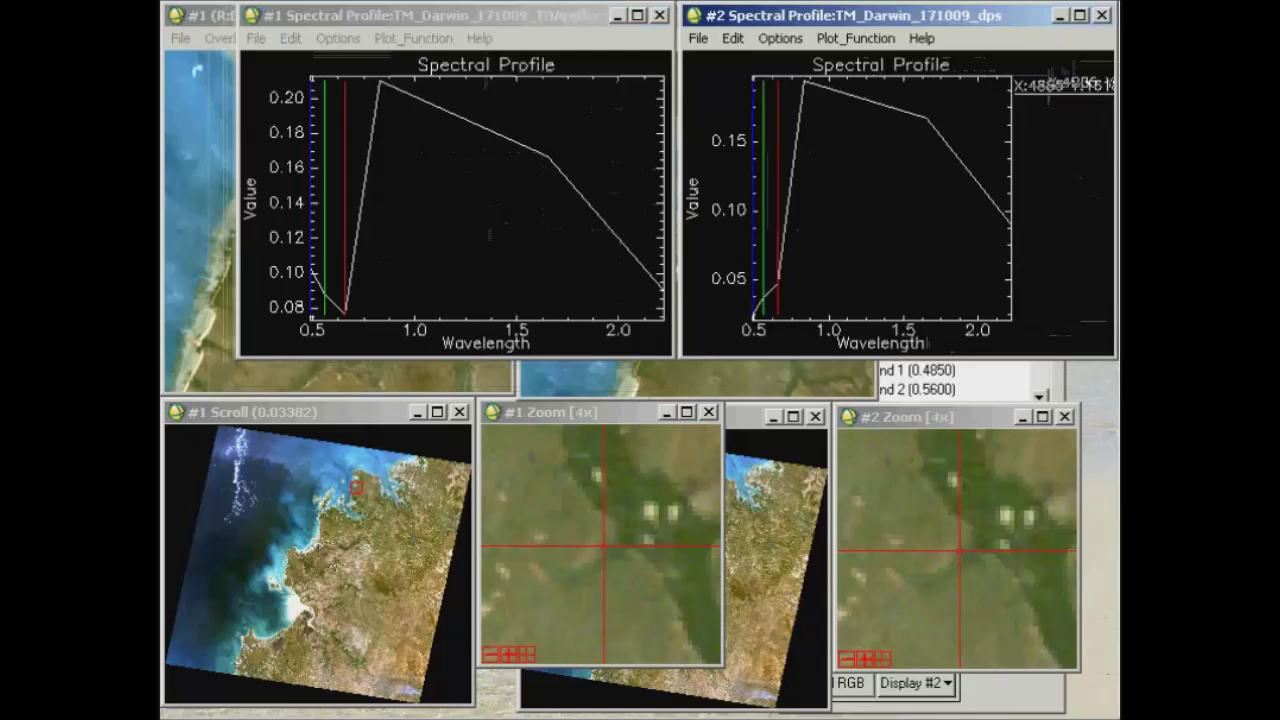
pyautogui.moveTo(1075, 82); pyautogui.dragTo(502, 117)
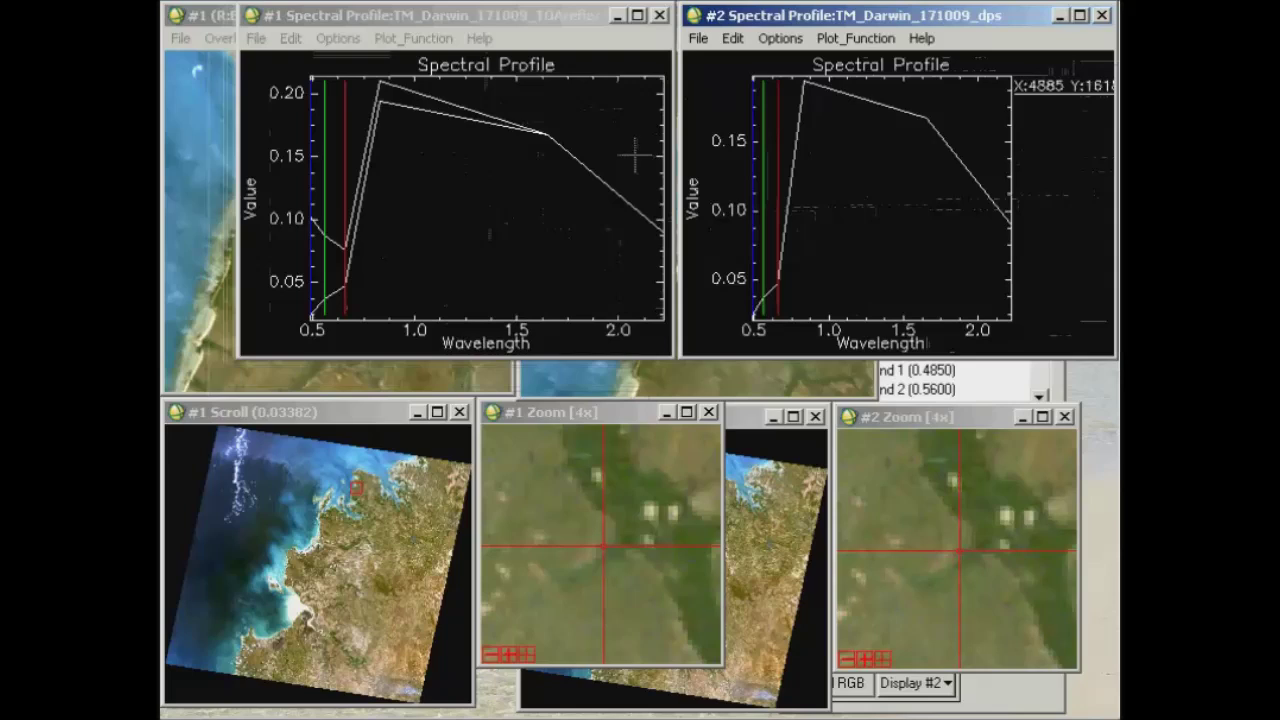
pyautogui.rightClick(623, 70)
pyautogui.click(644, 80)
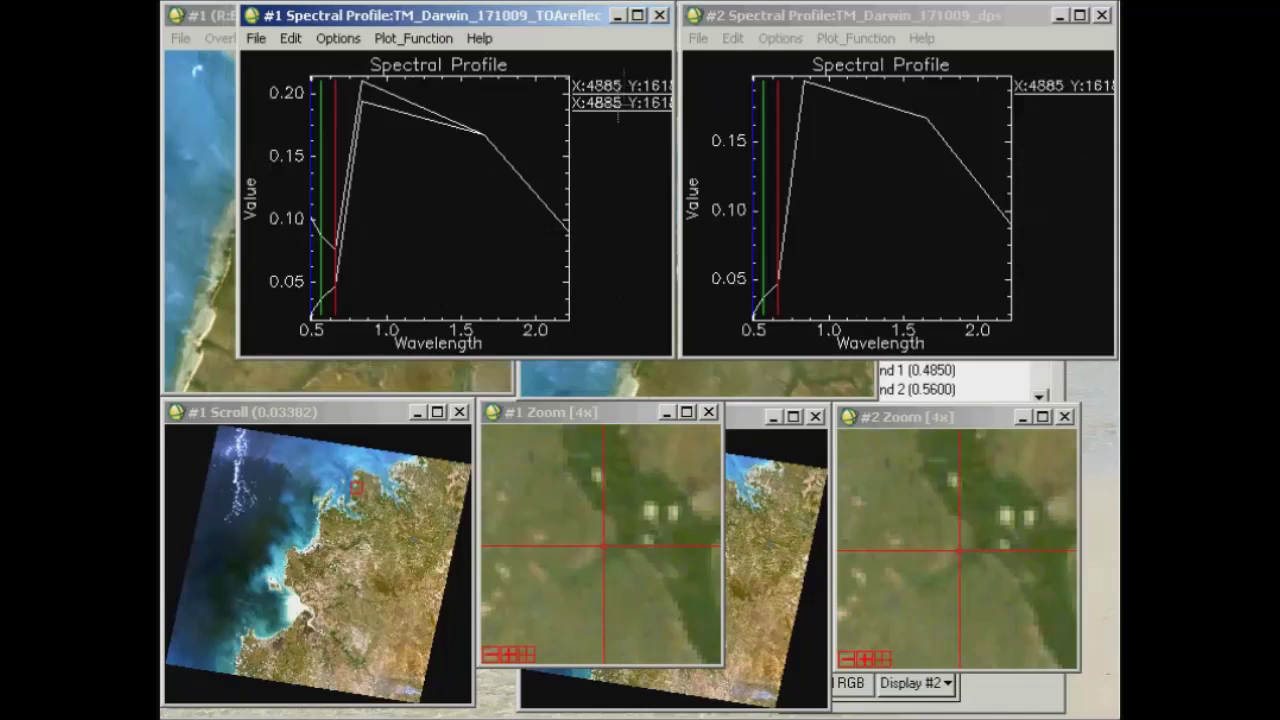
pyautogui.rightClick(602, 101)
# - Remove the duplicate curve, rename the dark-subtracted curve DPS, and overlay it on the TOA profile
pyautogui.click(634, 108)
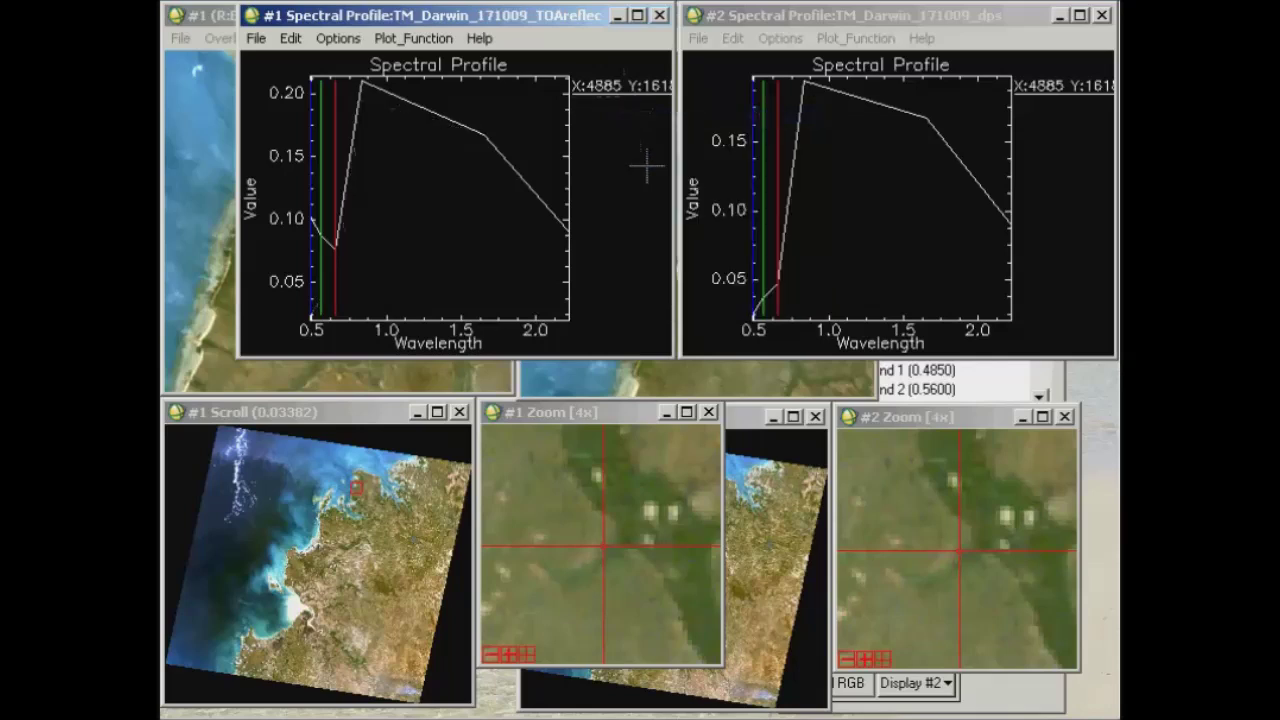
pyautogui.click(733, 38)
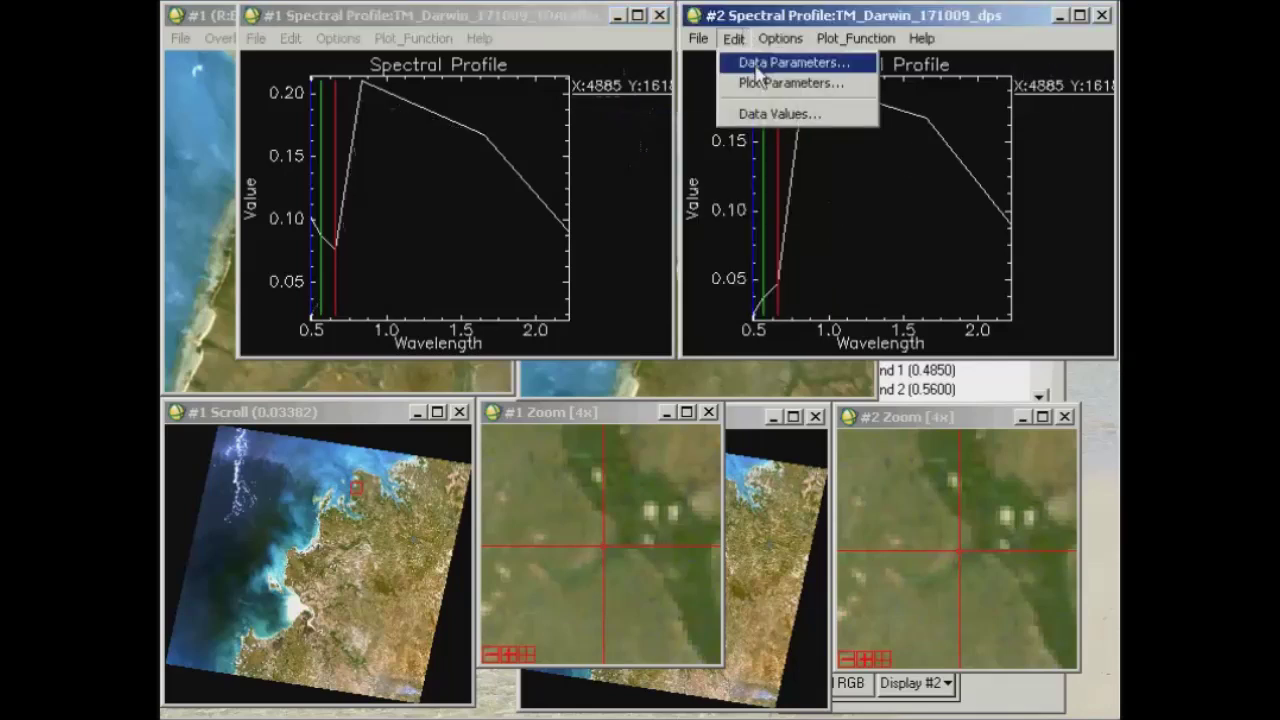
pyautogui.click(758, 64)
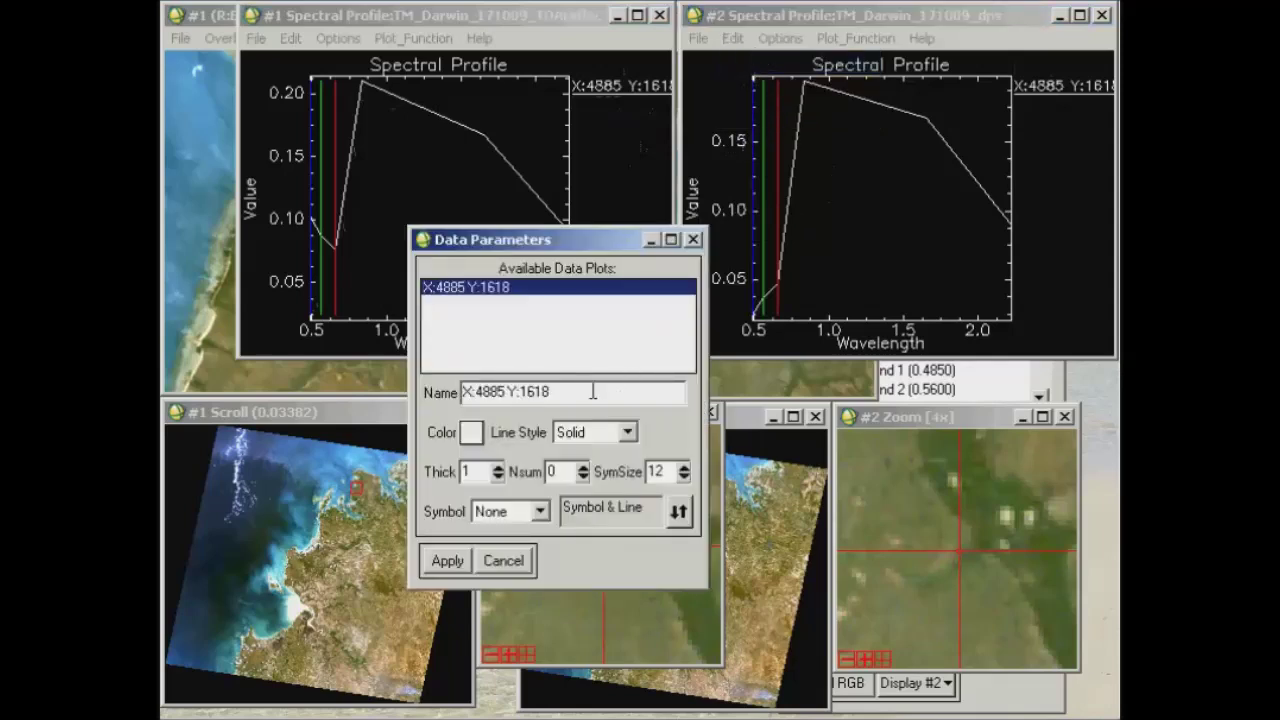
pyautogui.moveTo(592, 391); pyautogui.dragTo(446, 397)
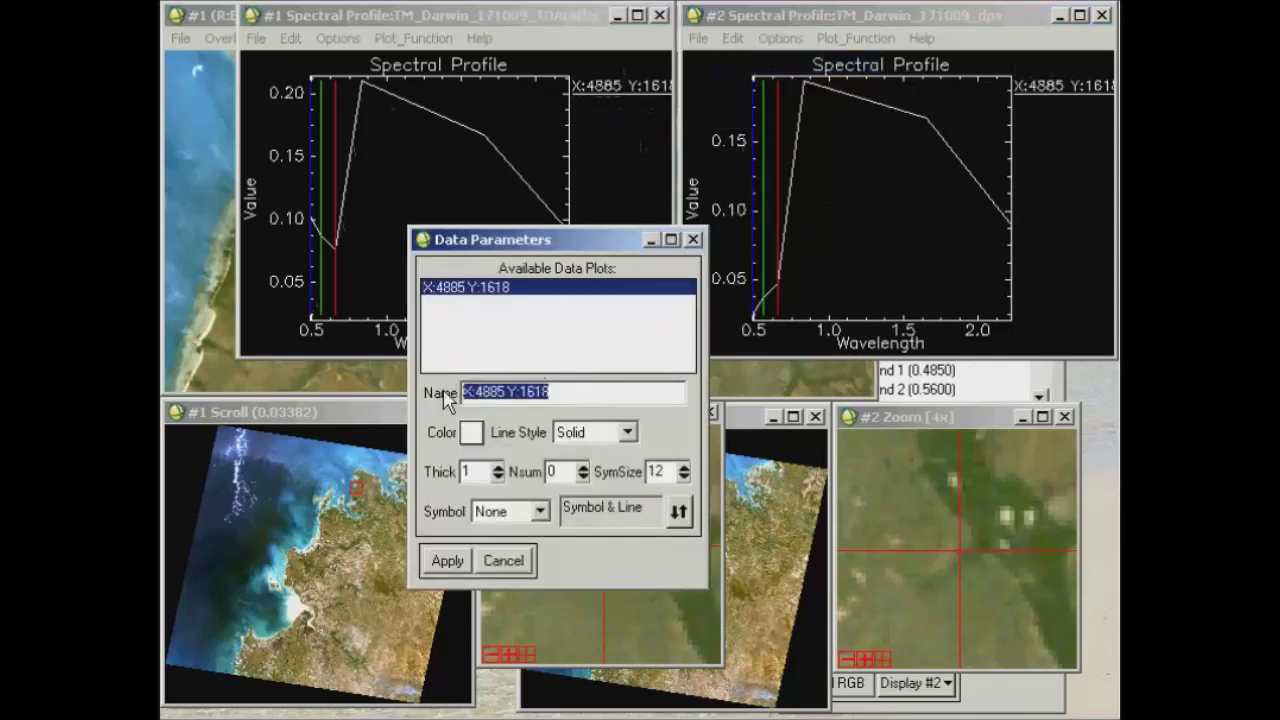
pyautogui.write('DPS')
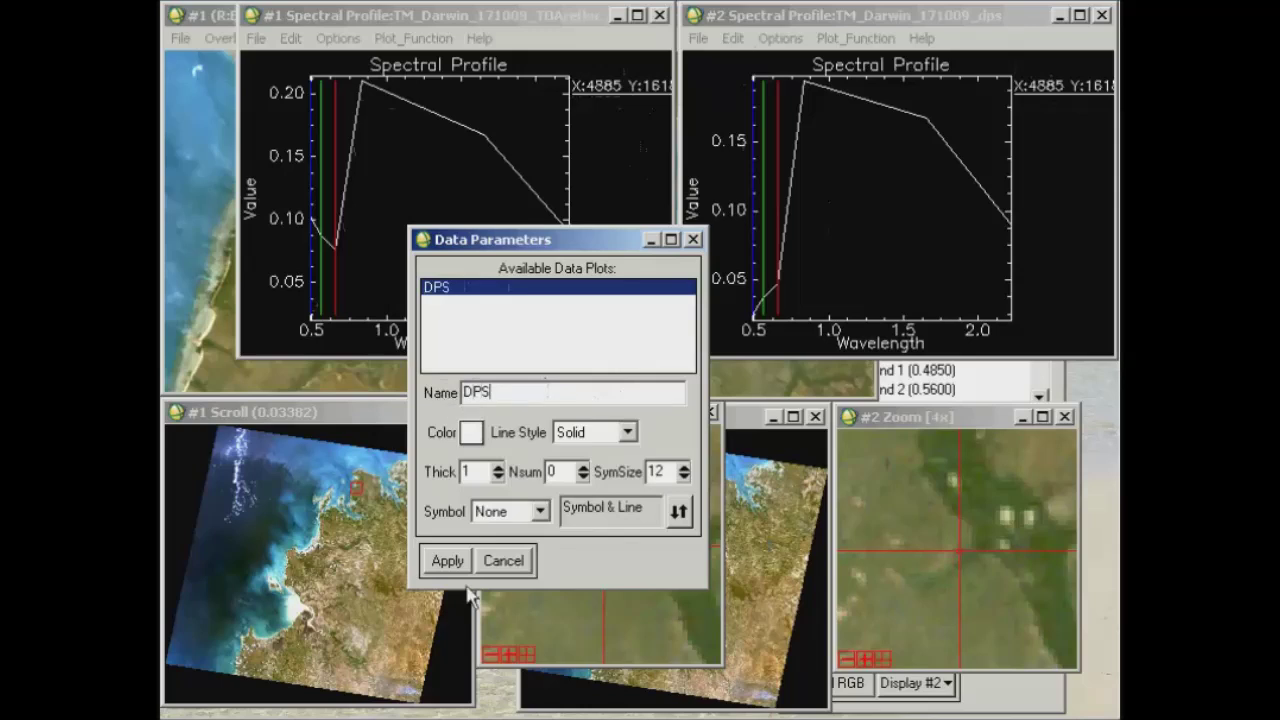
pyautogui.click(448, 560)
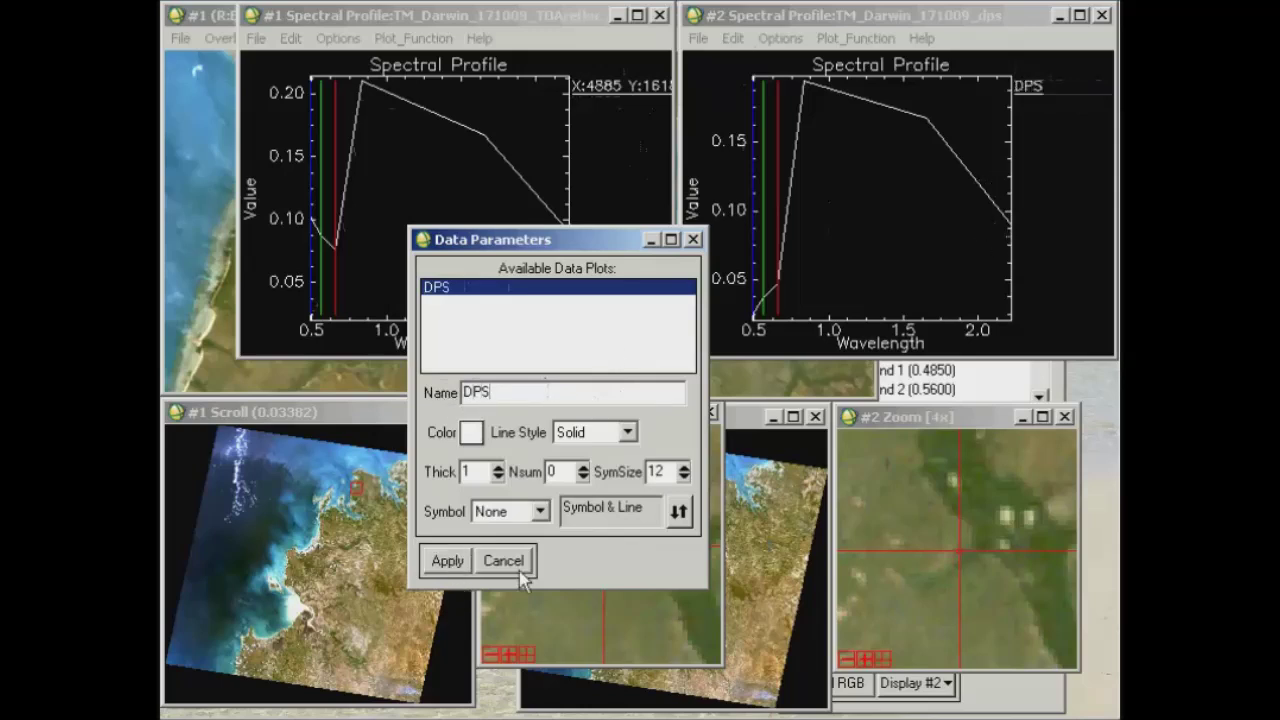
pyautogui.click(692, 240)
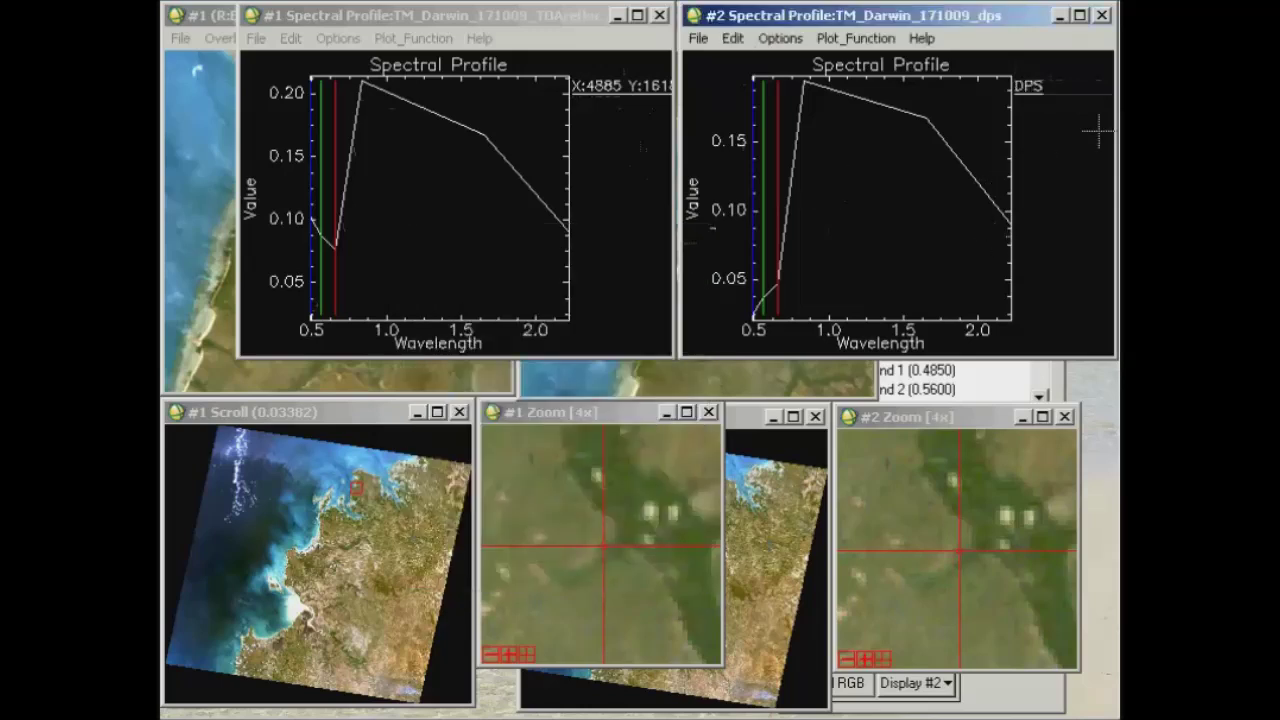
pyautogui.moveTo(1030, 85); pyautogui.dragTo(584, 128)
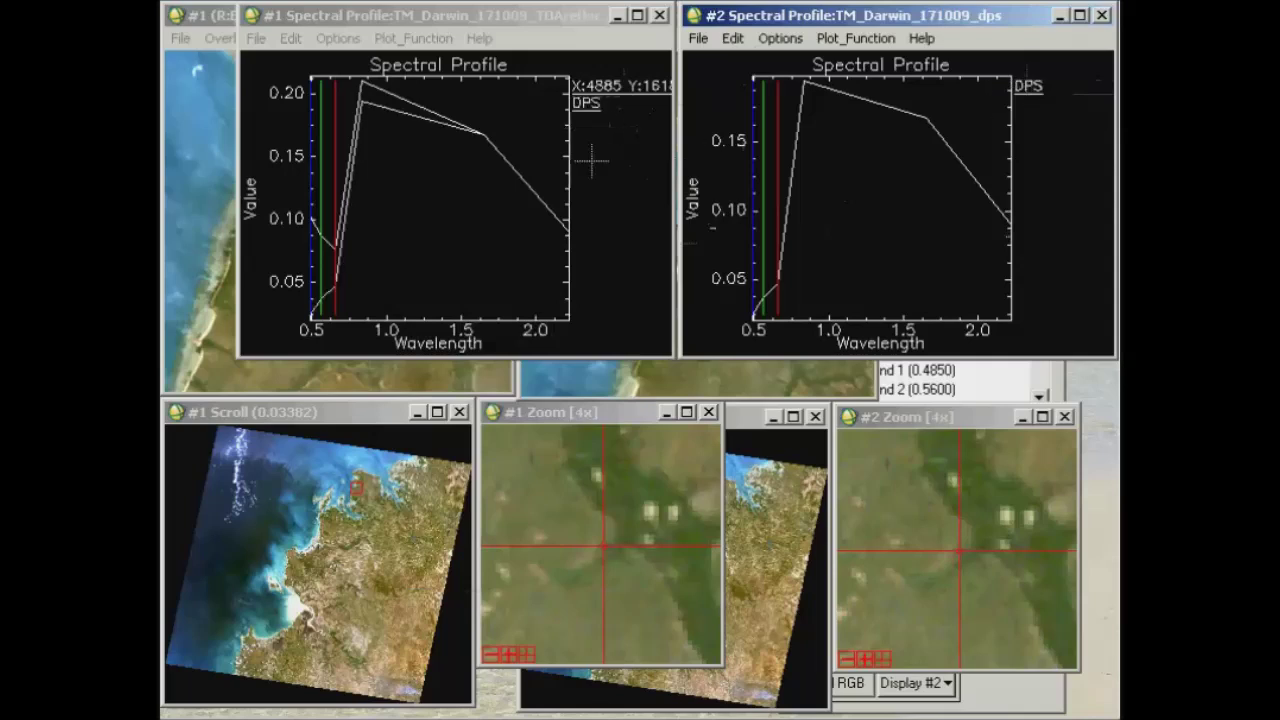
# - Set the DPS curve's colour to red in the TOA profile's Data Parameters
pyautogui.click(290, 40)
pyautogui.click(306, 60)
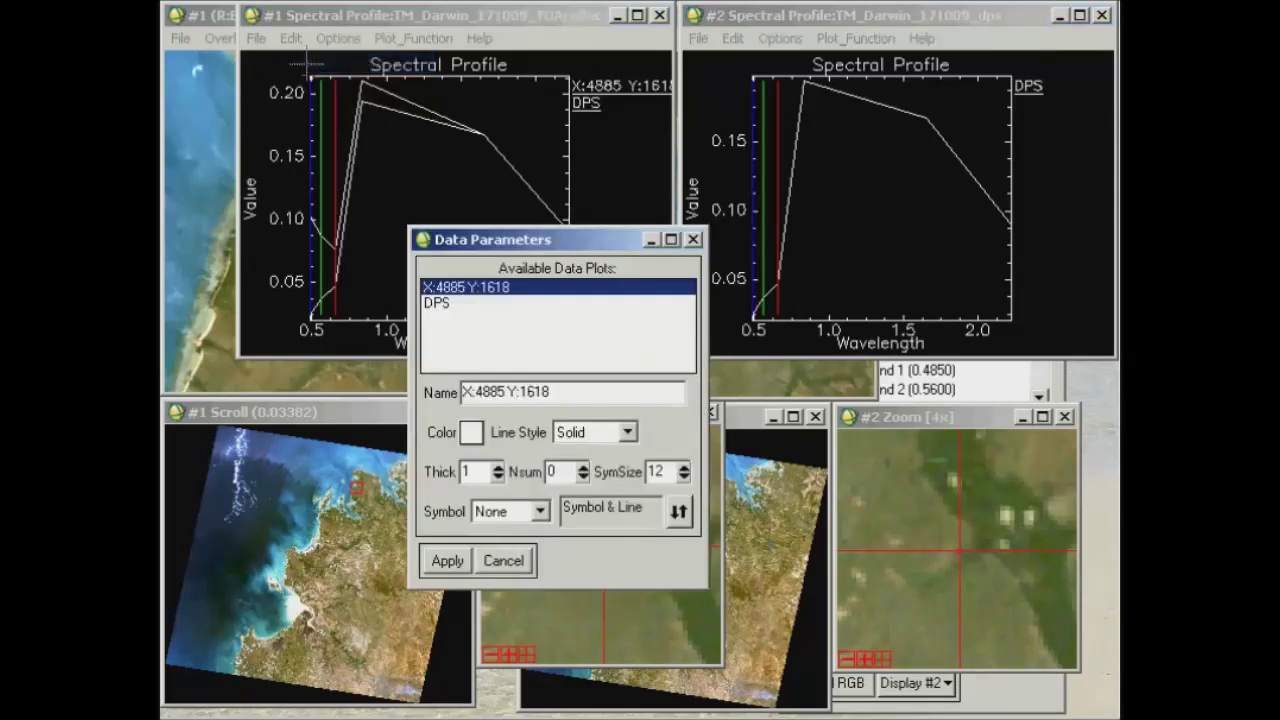
pyautogui.click(441, 303)
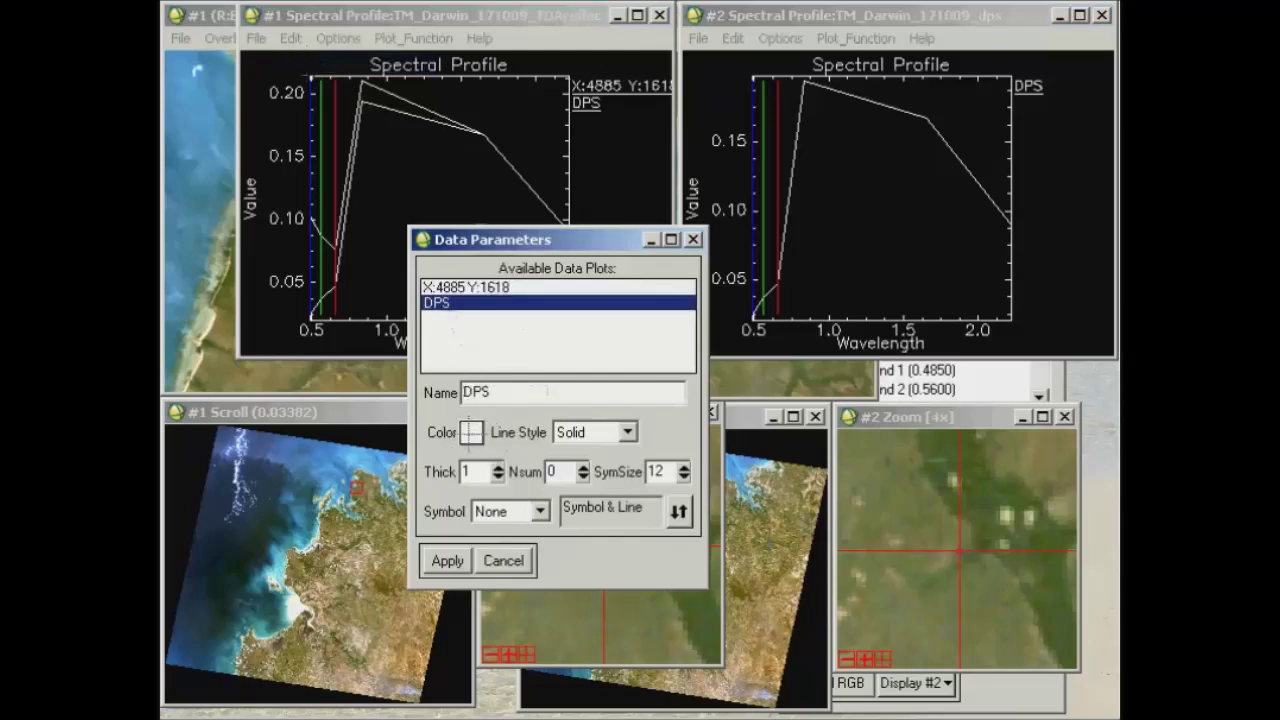
pyautogui.click(471, 432)
pyautogui.moveTo(496, 450)
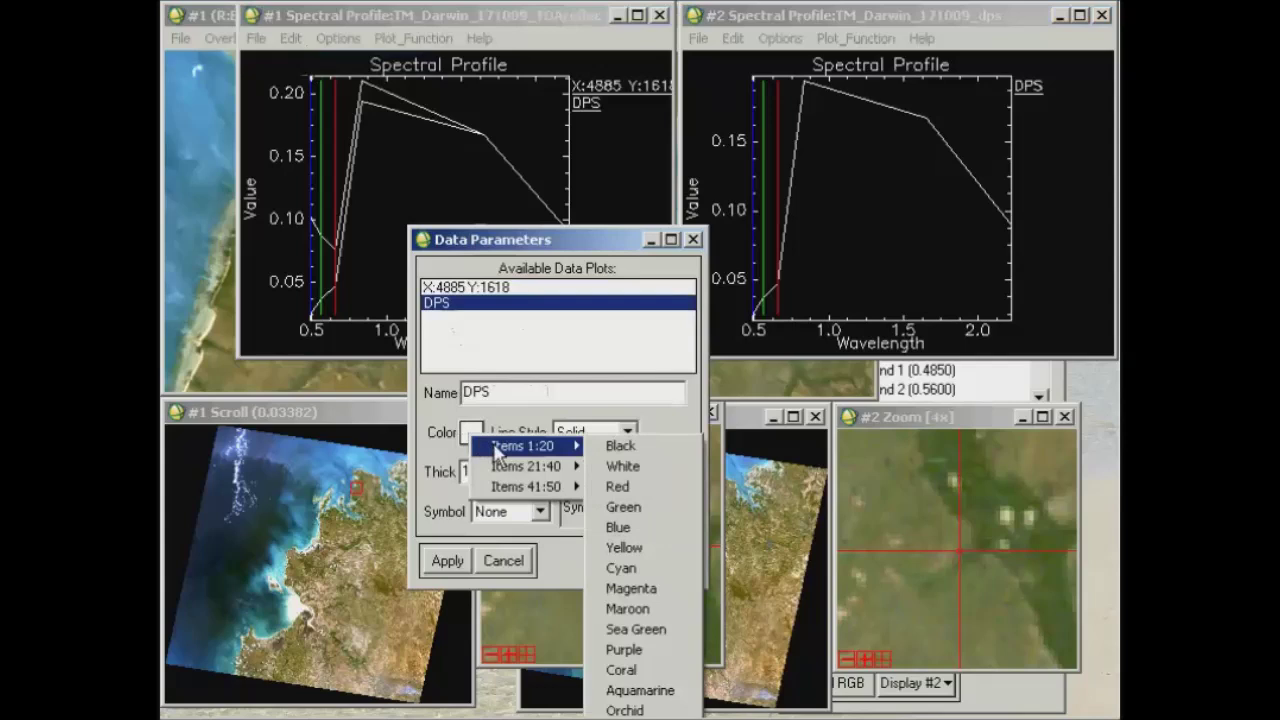
pyautogui.click(640, 487)
pyautogui.click(448, 563)
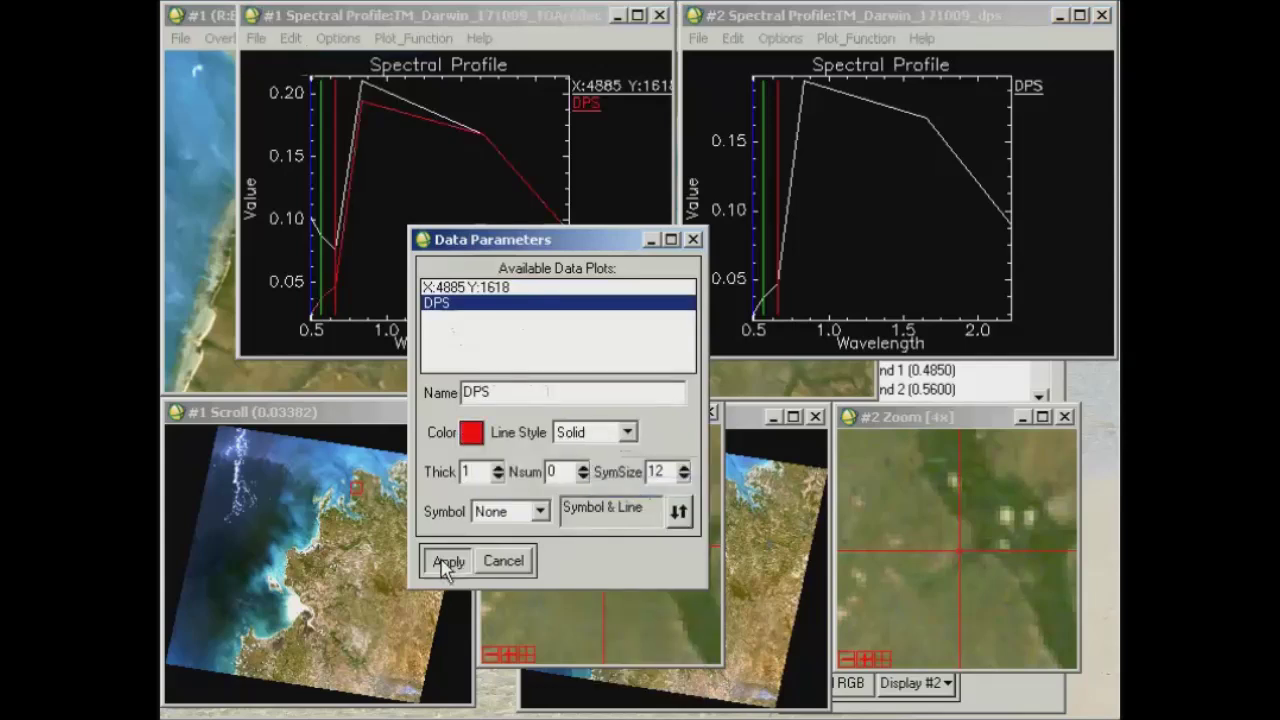
pyautogui.click(693, 240)
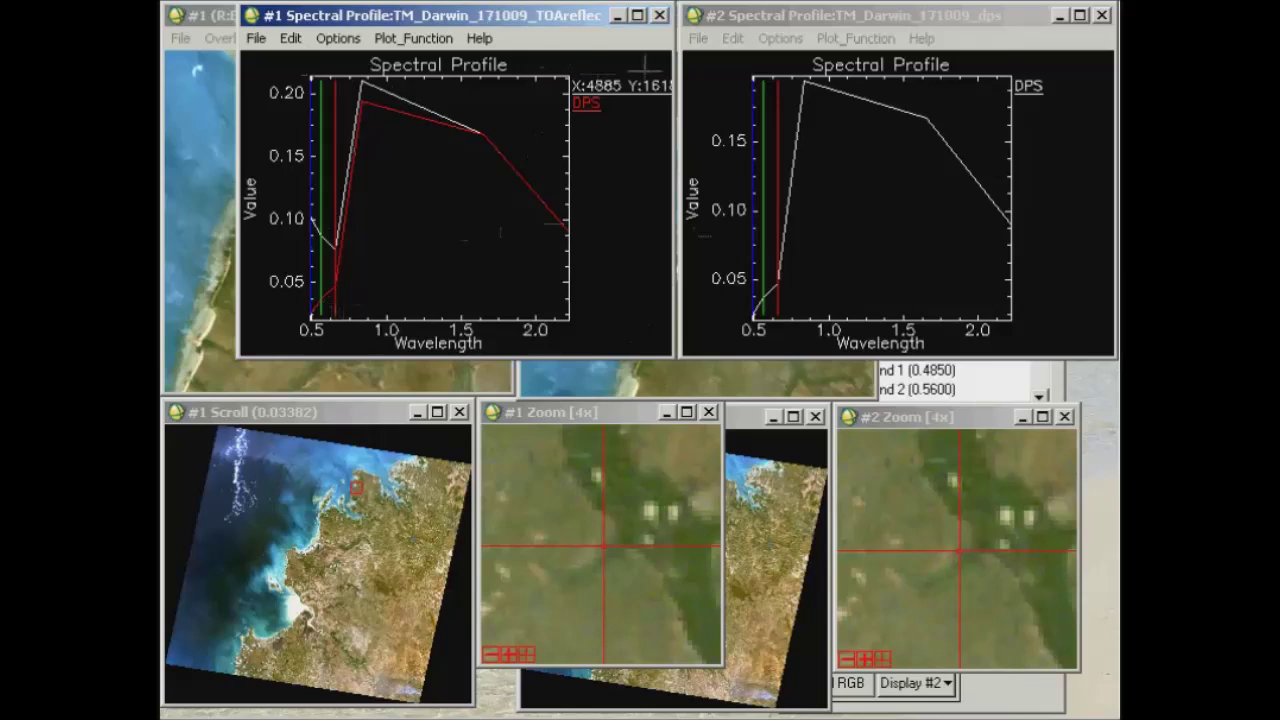
# - Close both Spectral Profile windows and reposition the TOAreflec statistics window
pyautogui.click(660, 16)
pyautogui.click(1101, 15)
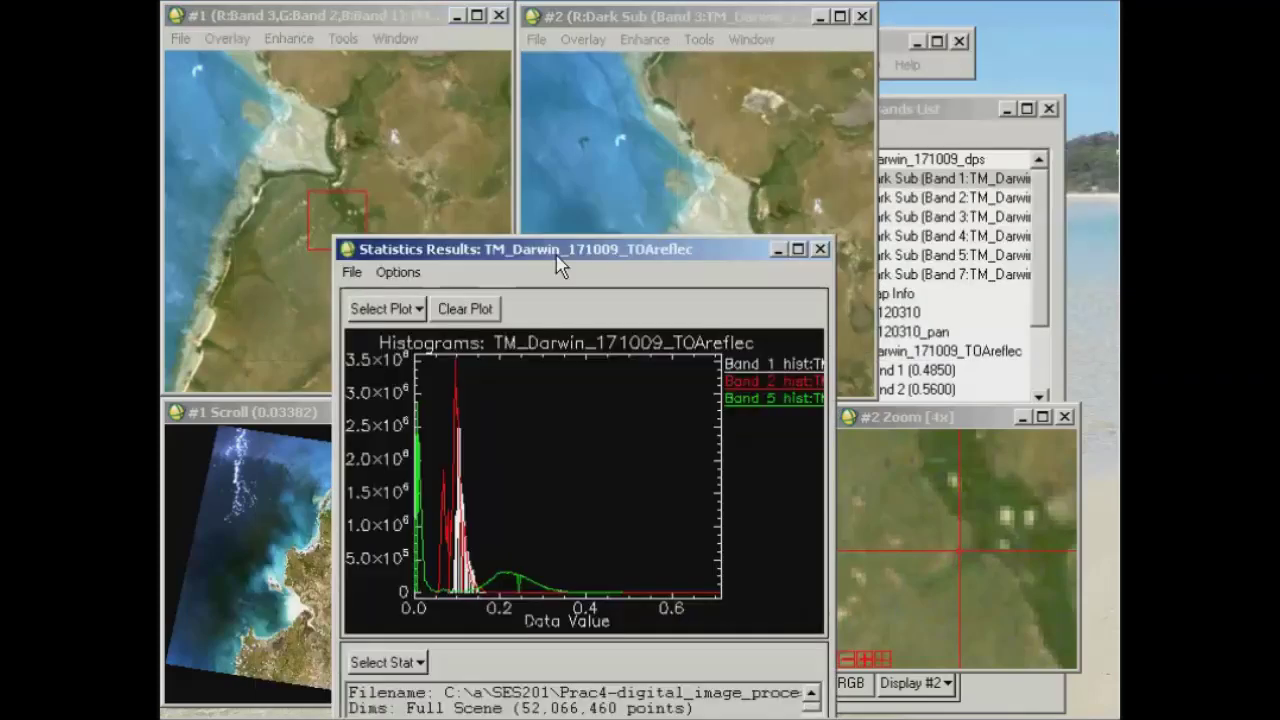
pyautogui.moveTo(563, 263); pyautogui.dragTo(390, 33)
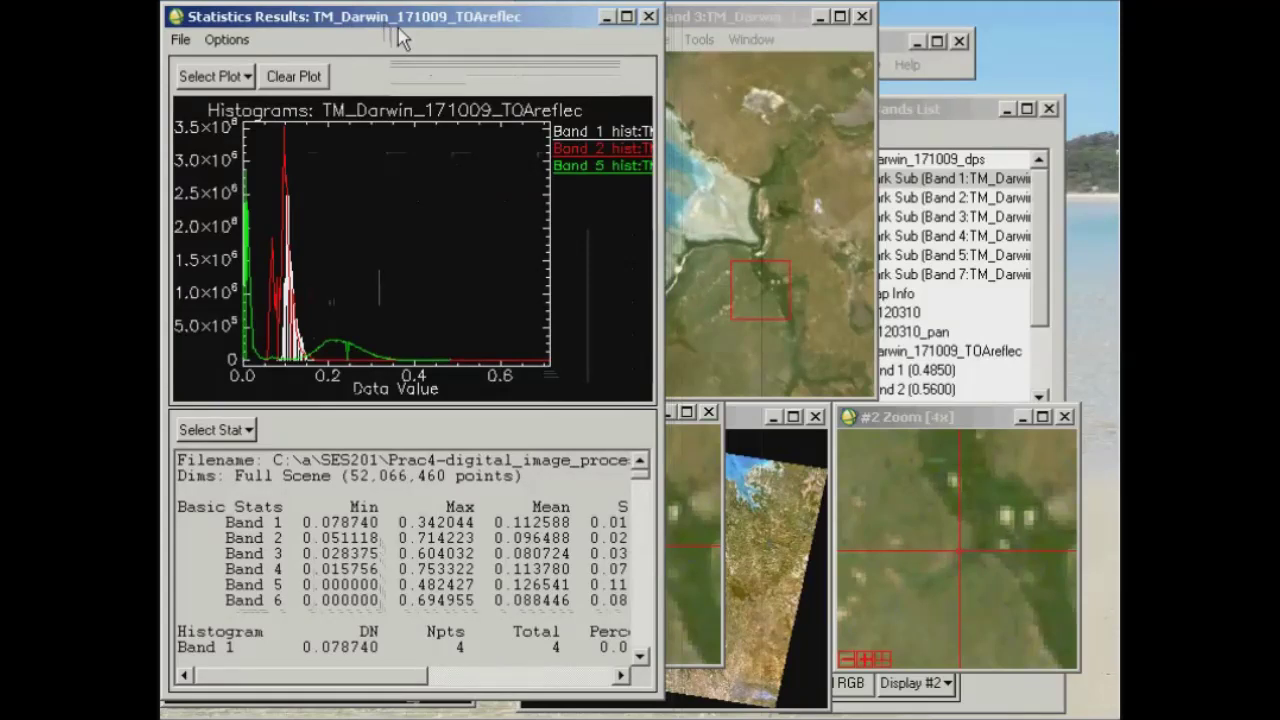
# - Clear the histogram plot and show the Min/Max/Mean plot instead
pyautogui.click(294, 80)
pyautogui.click(220, 84)
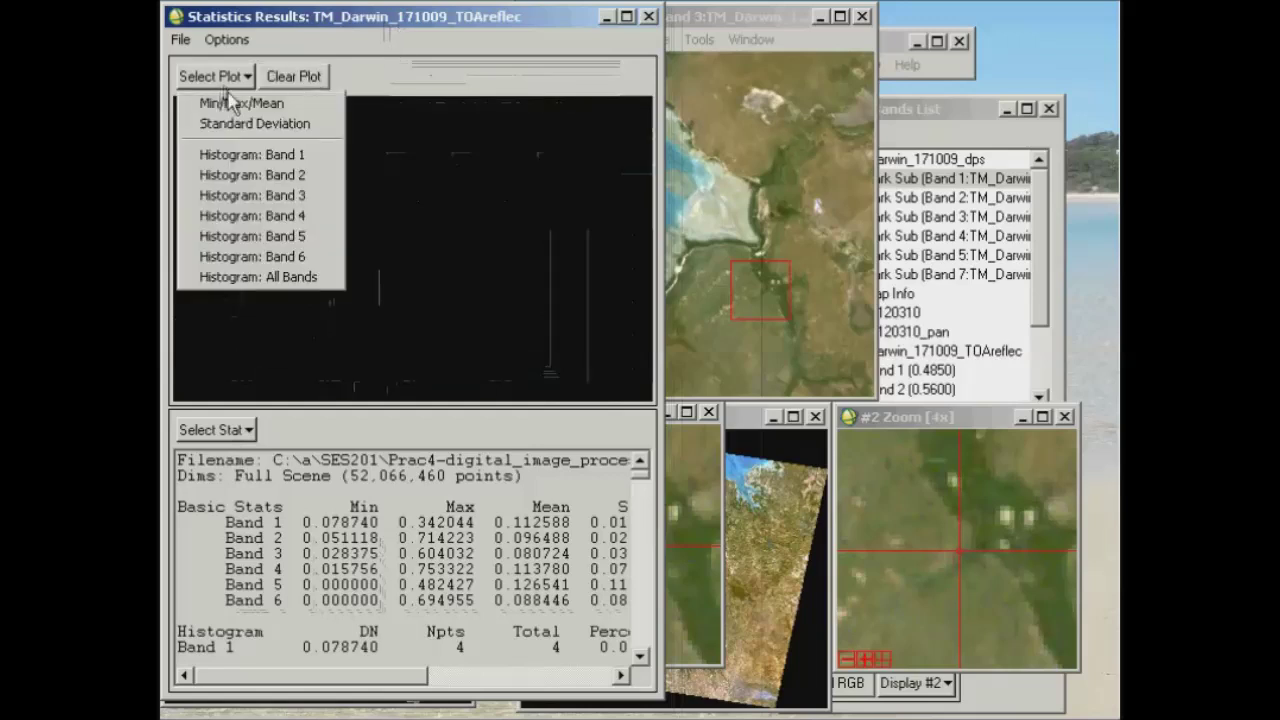
pyautogui.click(232, 104)
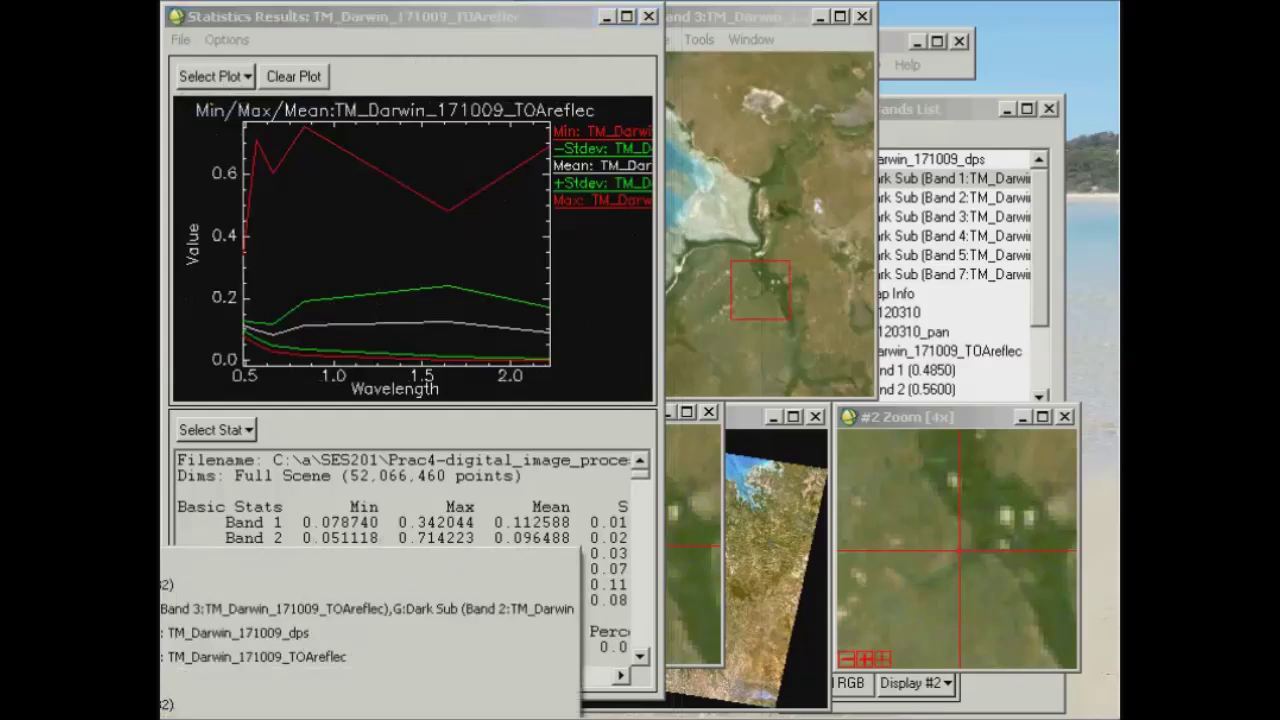
pyautogui.click(278, 630)
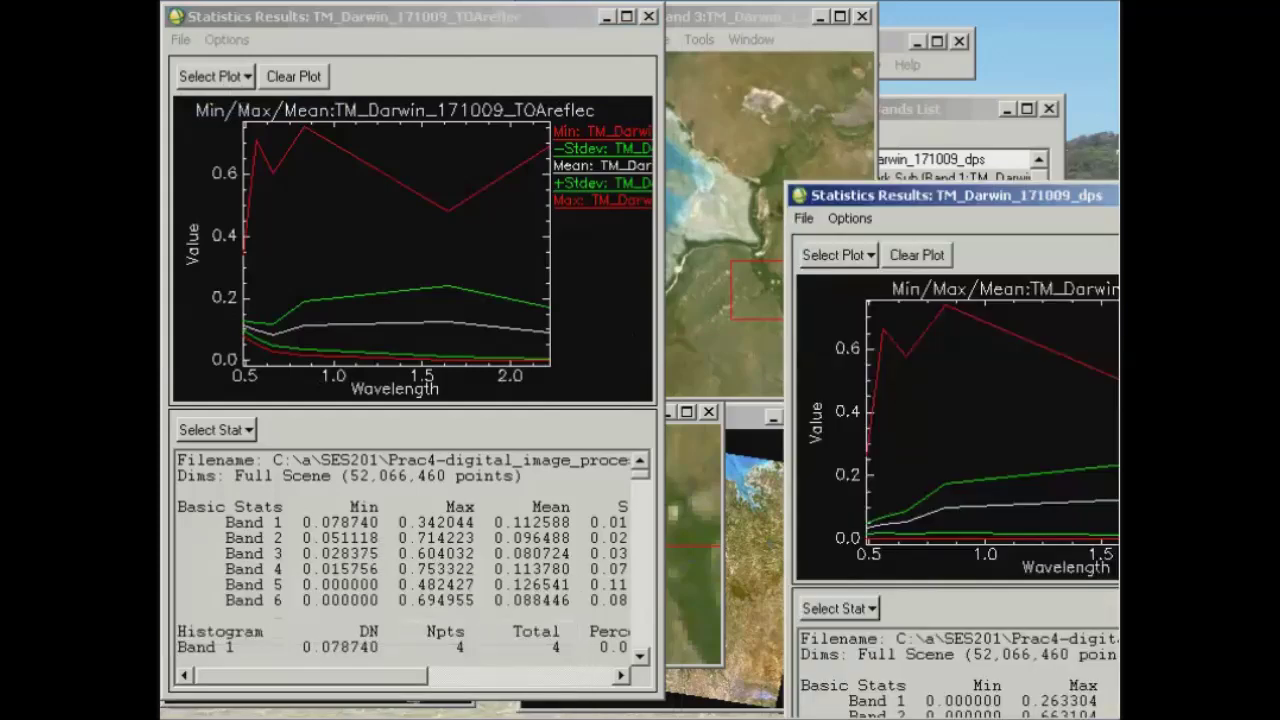
# - Place the dps statistics beside the TOAreflec ones and add a Plot Key to its Min/Max/Mean plot
pyautogui.moveTo(950, 195); pyautogui.dragTo(780, 19)
pyautogui.rightClick(1088, 108)
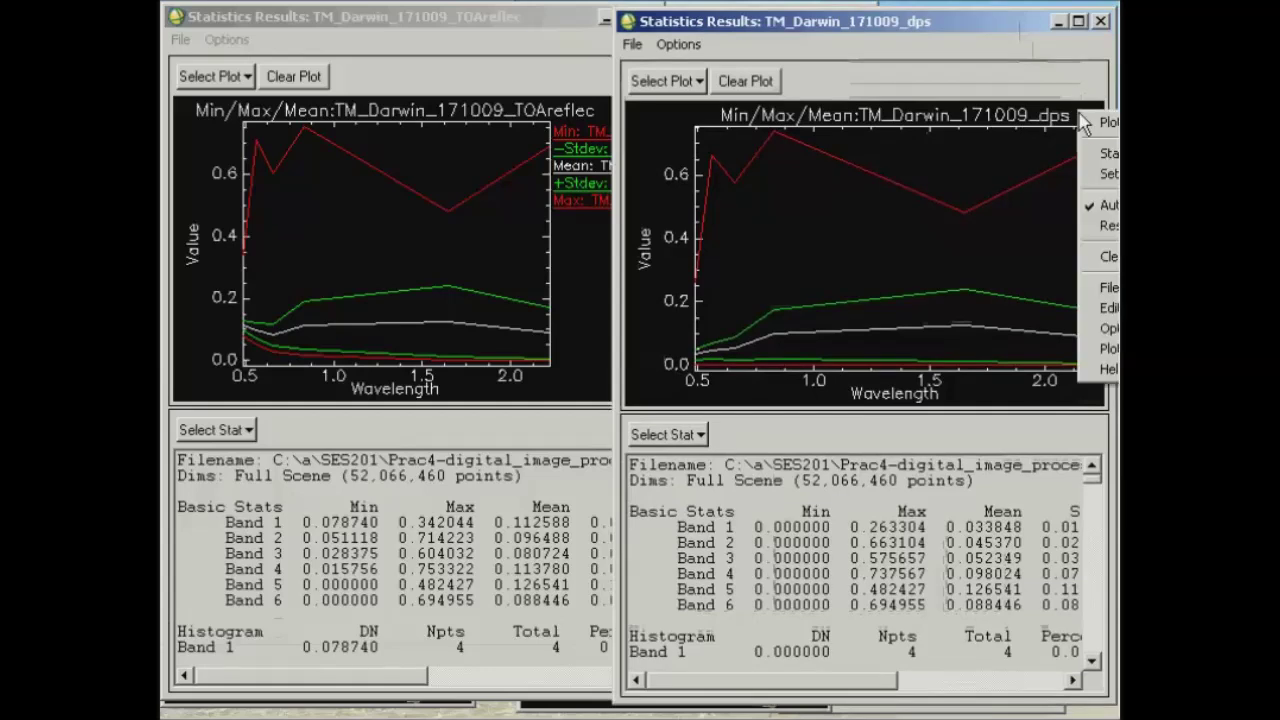
pyautogui.click(1100, 120)
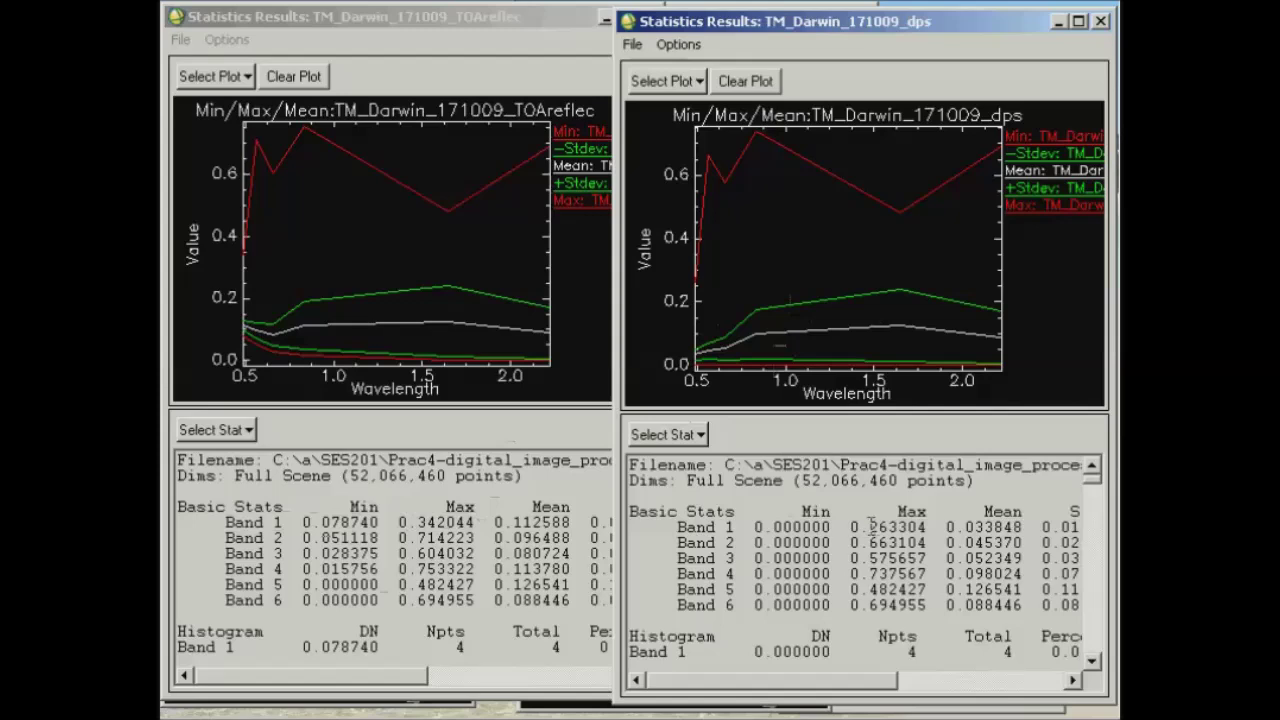
# - Highlight the dps Band 1 maximum (0.263304), then bring the TOAreflec statistics to the front
pyautogui.moveTo(870, 526); pyautogui.dragTo(927, 526)
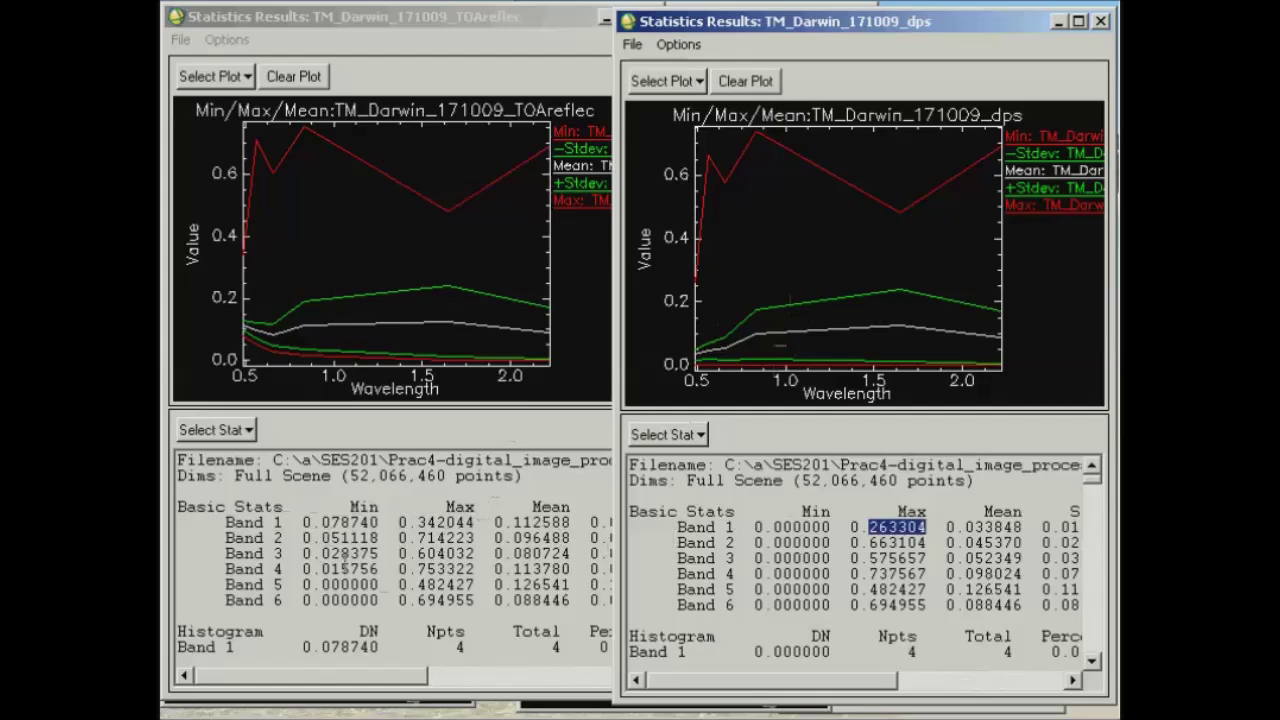
pyautogui.click(361, 535)
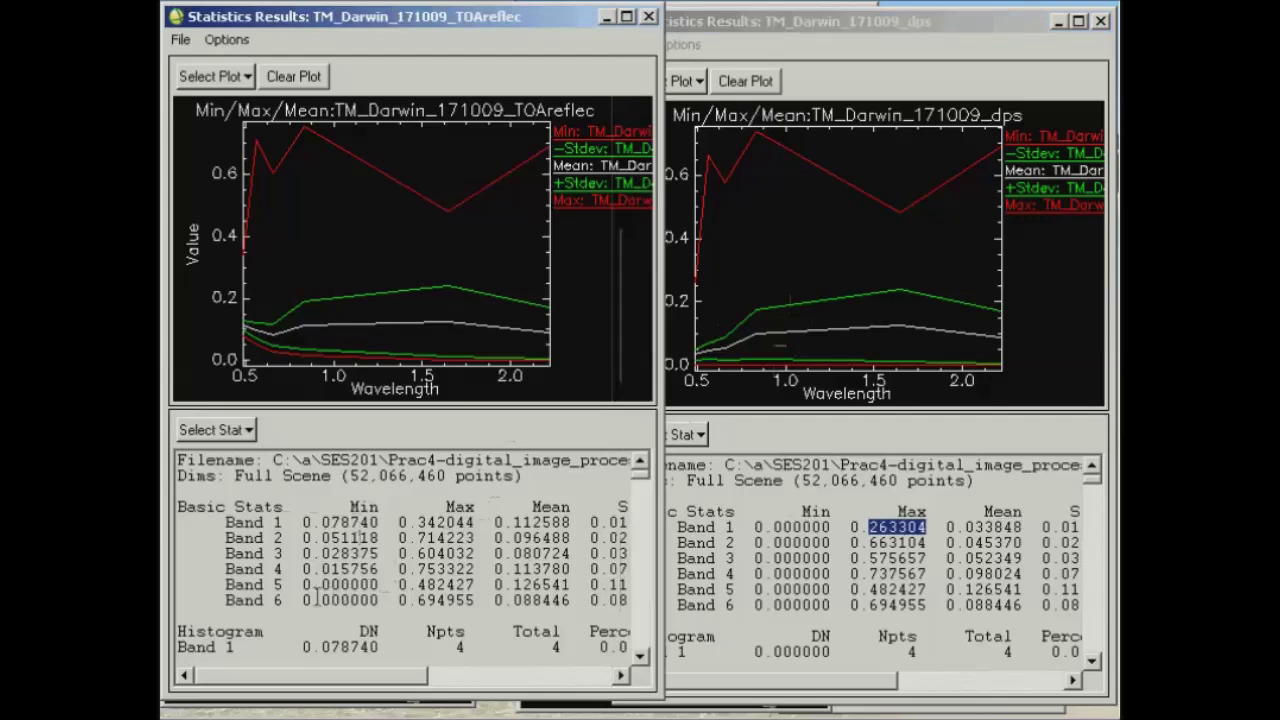